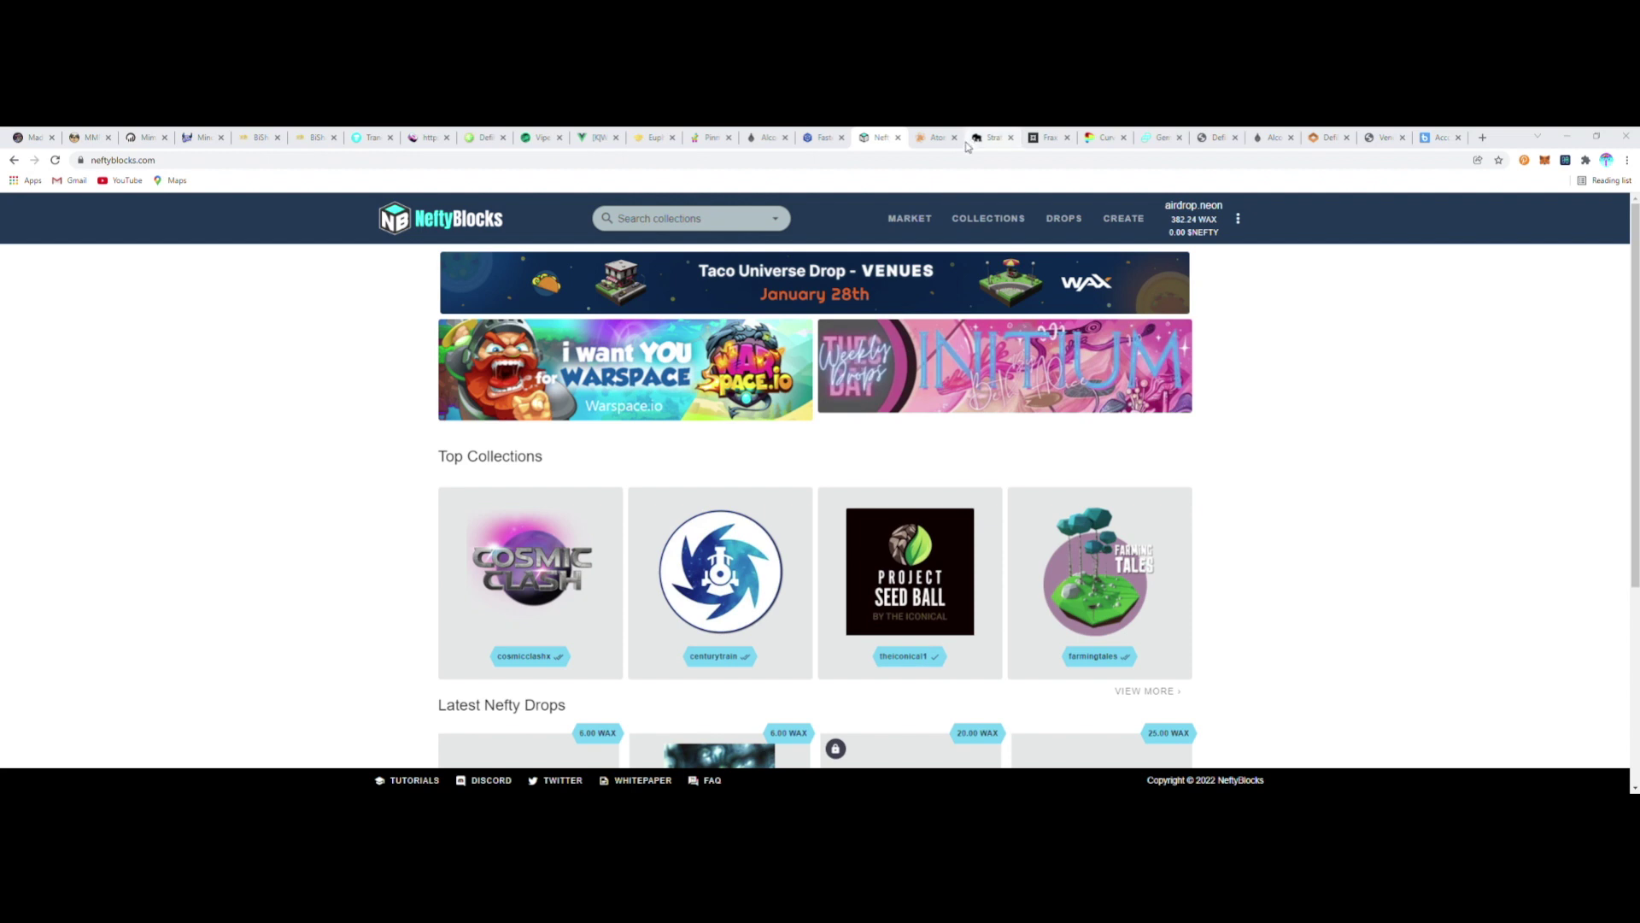
Step: Switch from NeftyBlocks to the Pinata tab showing the pinned files list
{"action": "left_click", "coordinate": [709, 137]}
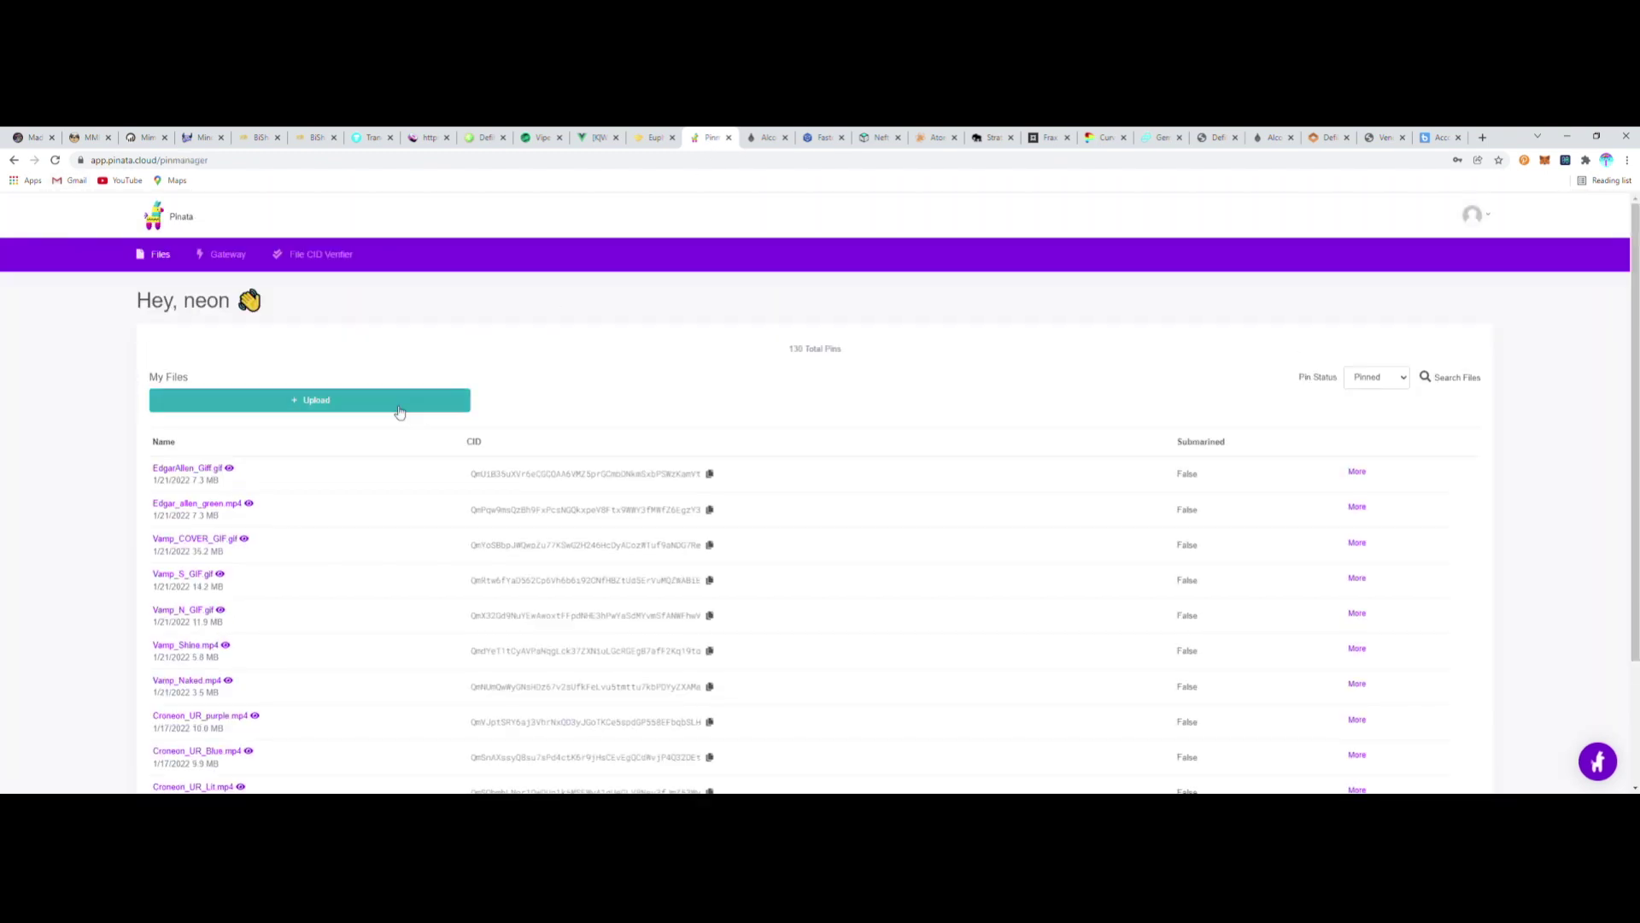
Step: Upload season8_Winner.mp4 to Pinata as a single file and copy its CID
{"action": "left_click", "coordinate": [365, 406]}
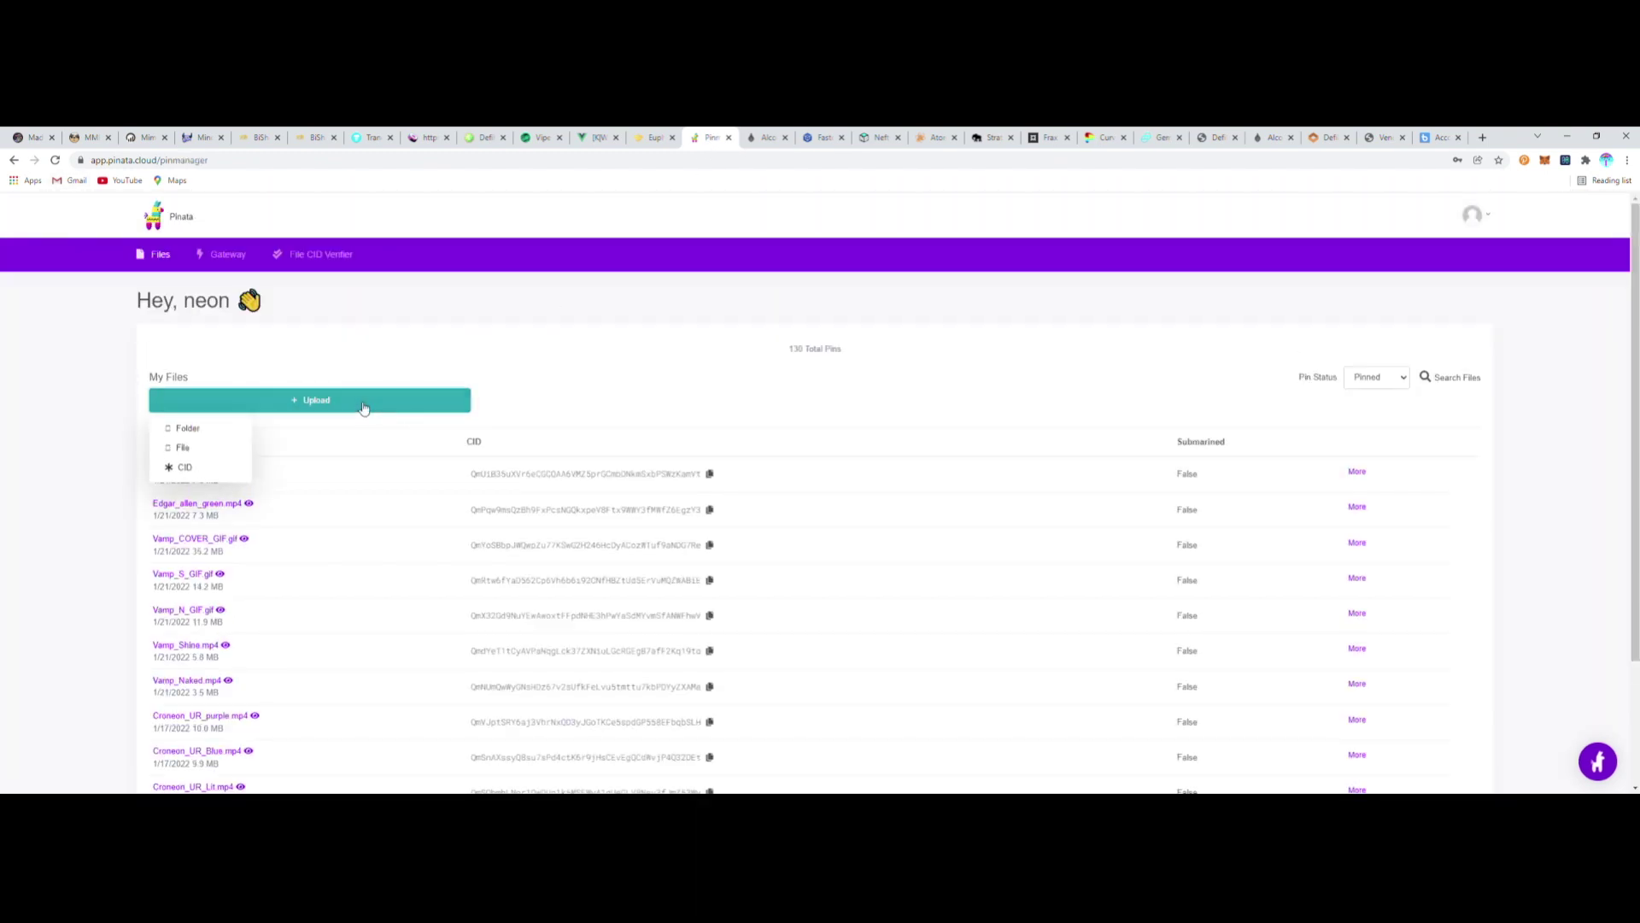
{"action": "left_click", "coordinate": [190, 446]}
{"action": "left_click", "coordinate": [837, 560]}
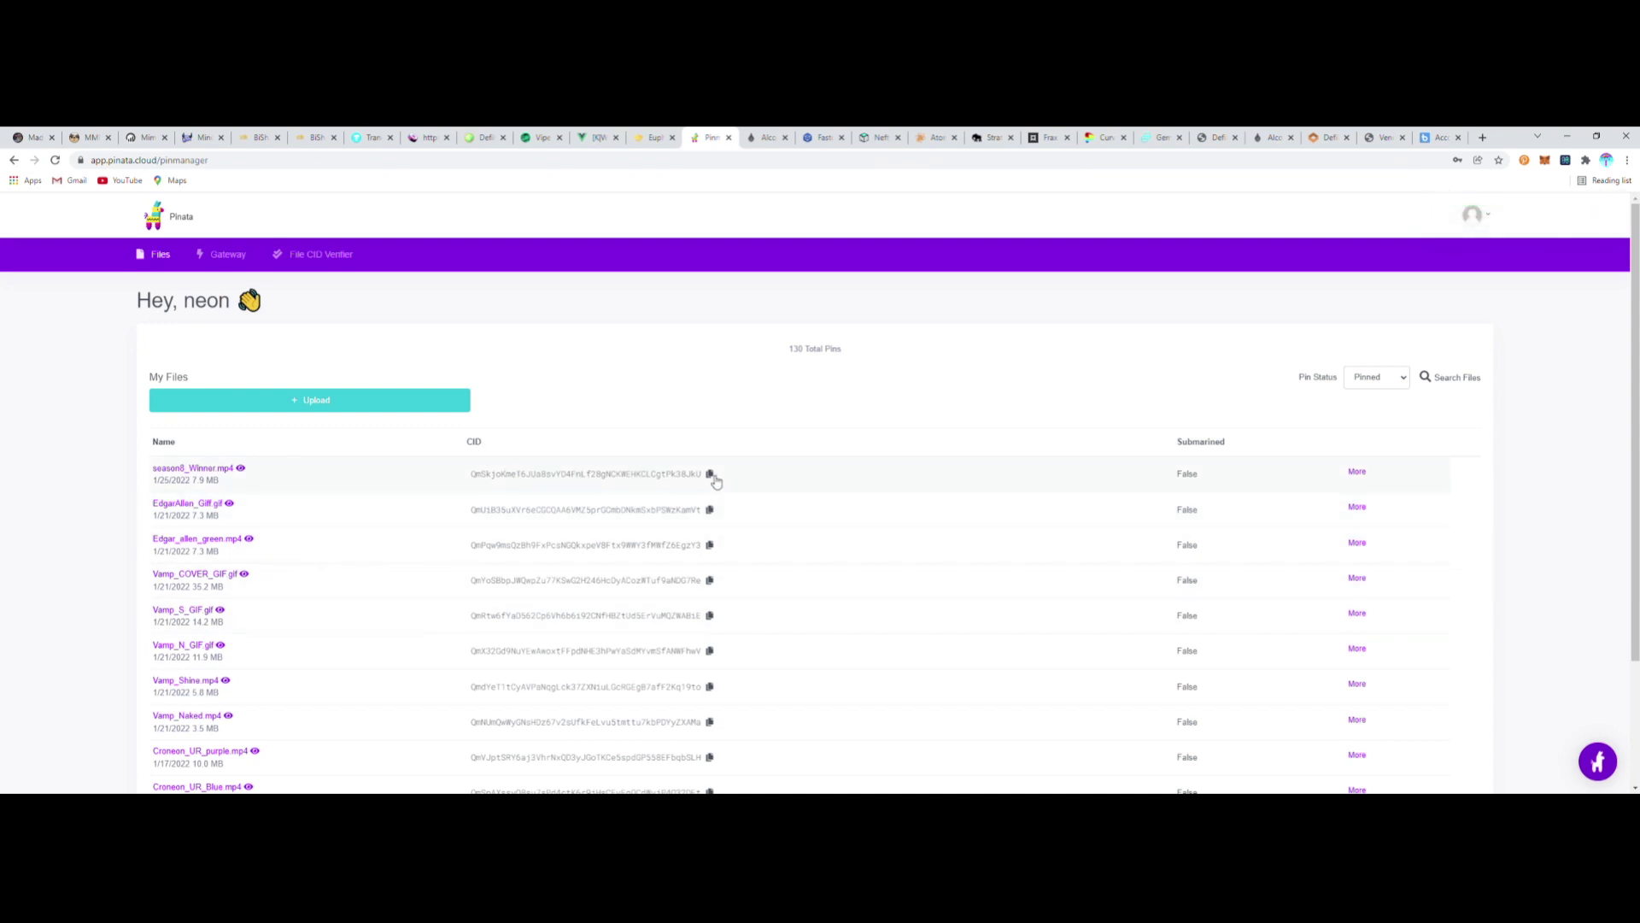
{"action": "left_click", "coordinate": [710, 474]}
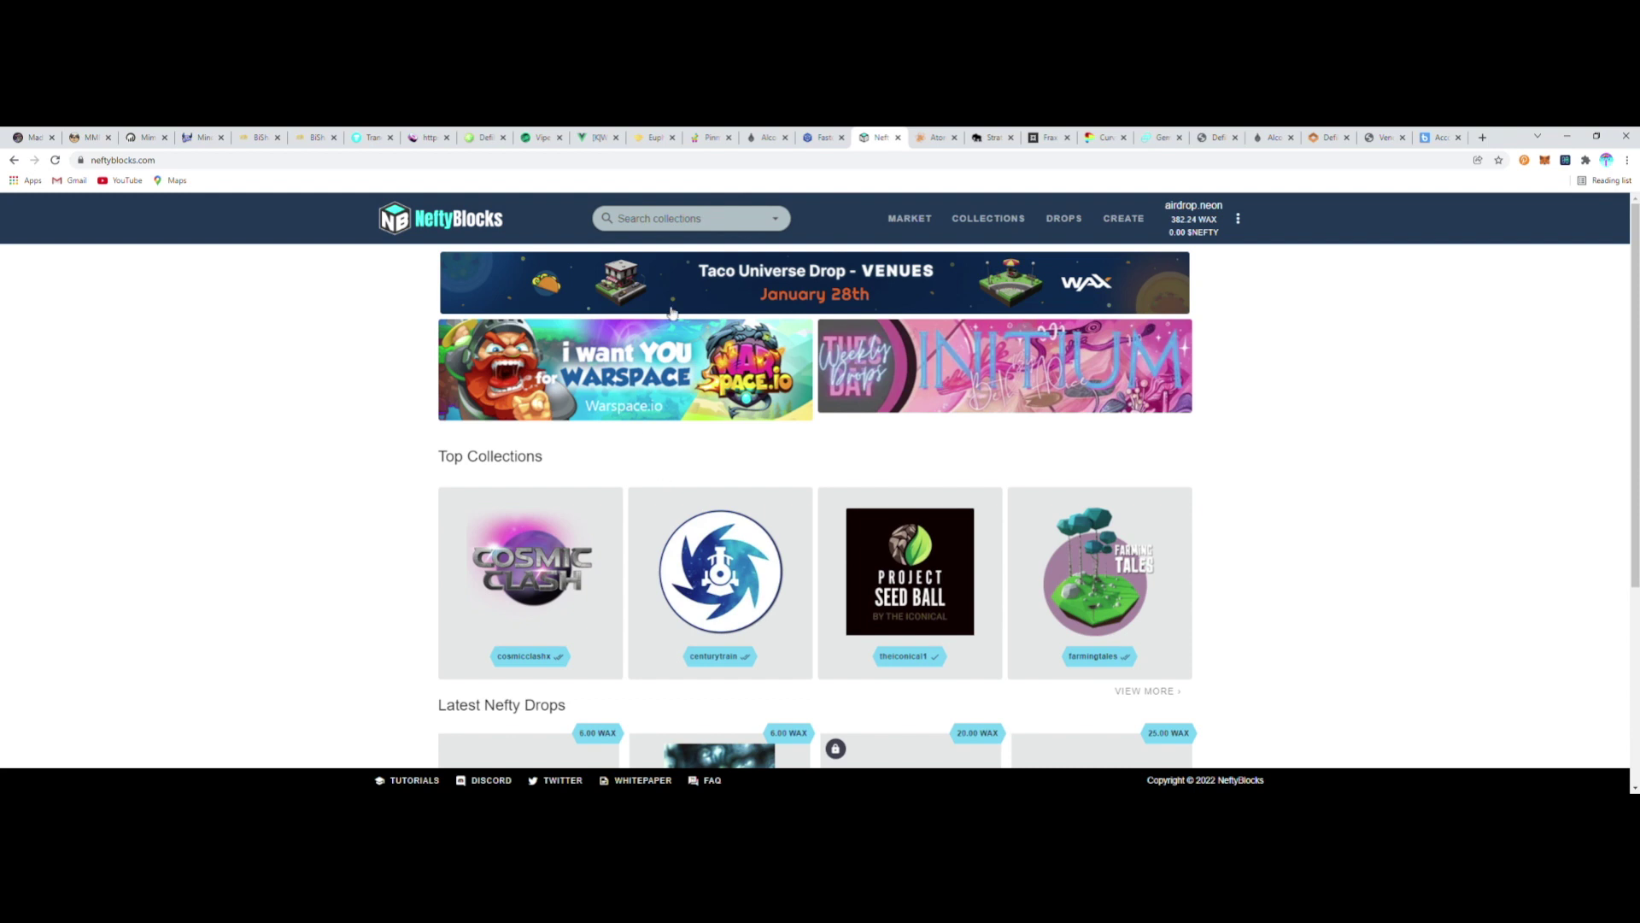
Step: Open the Neon Space collection's marbleracing schema and start a new template
{"action": "left_click", "coordinate": [1134, 224]}
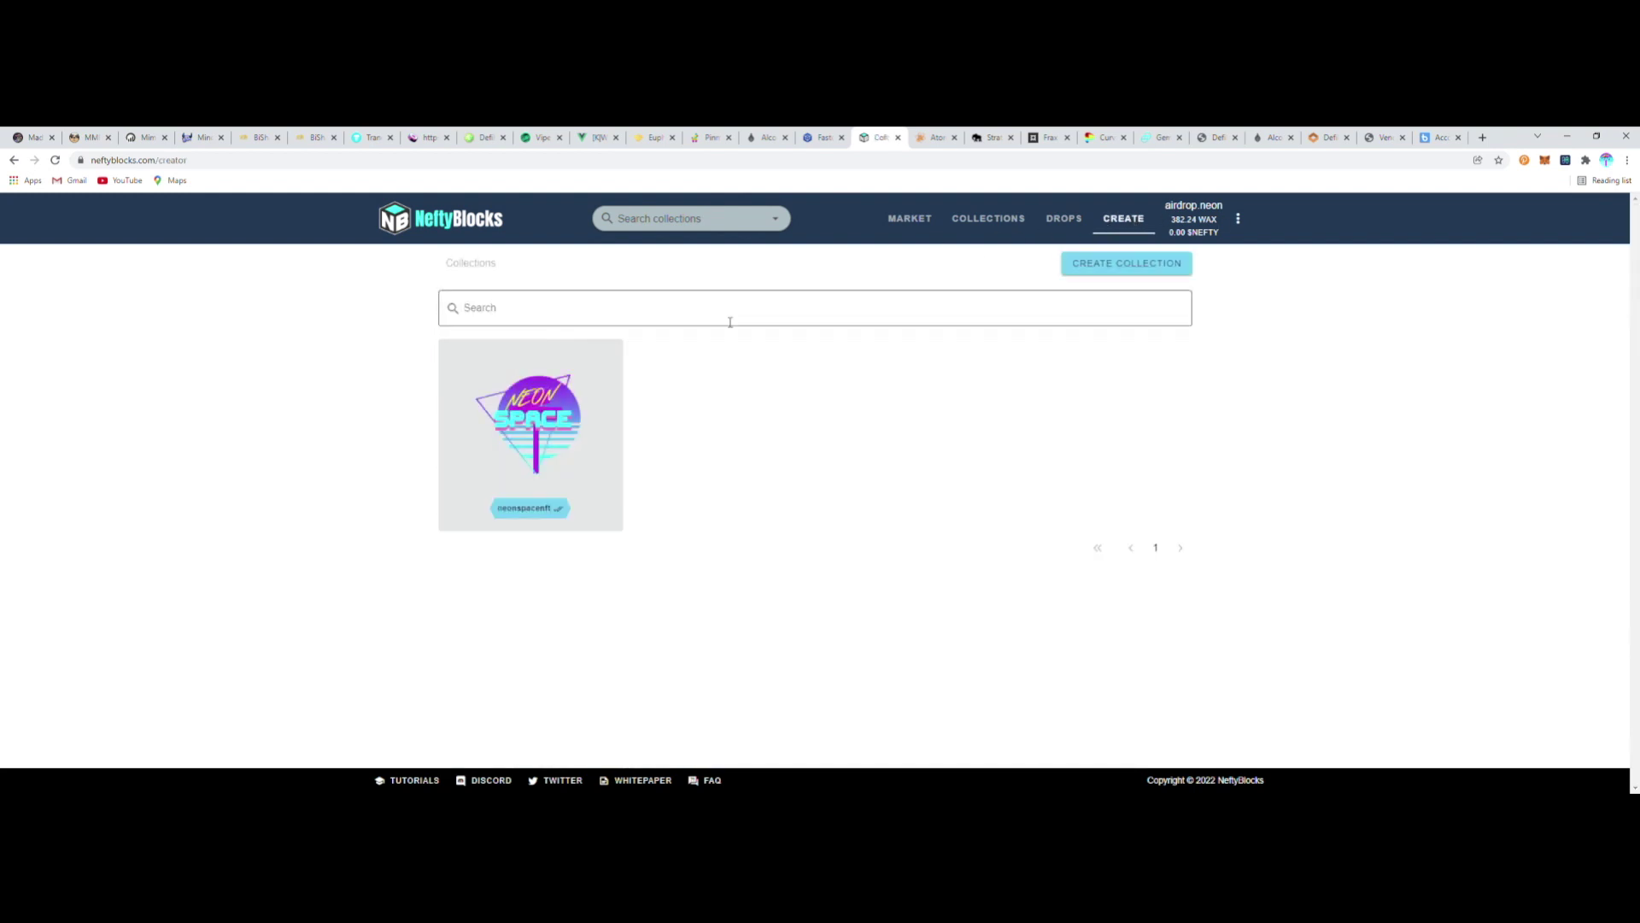
{"action": "left_click", "coordinate": [565, 415]}
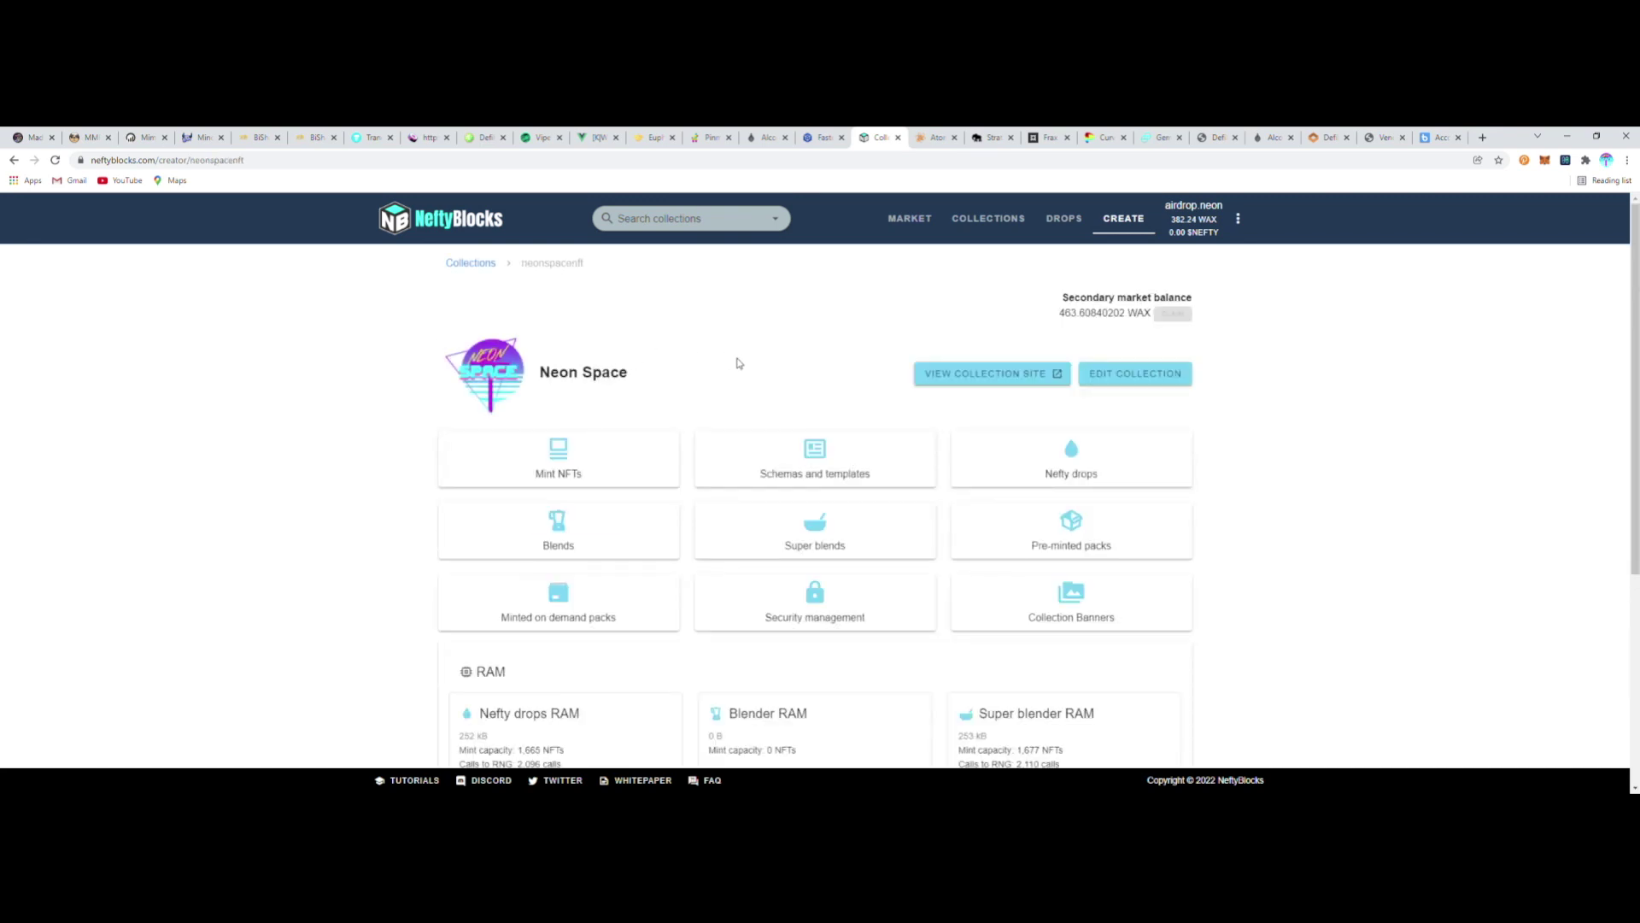
{"action": "left_click", "coordinate": [799, 472]}
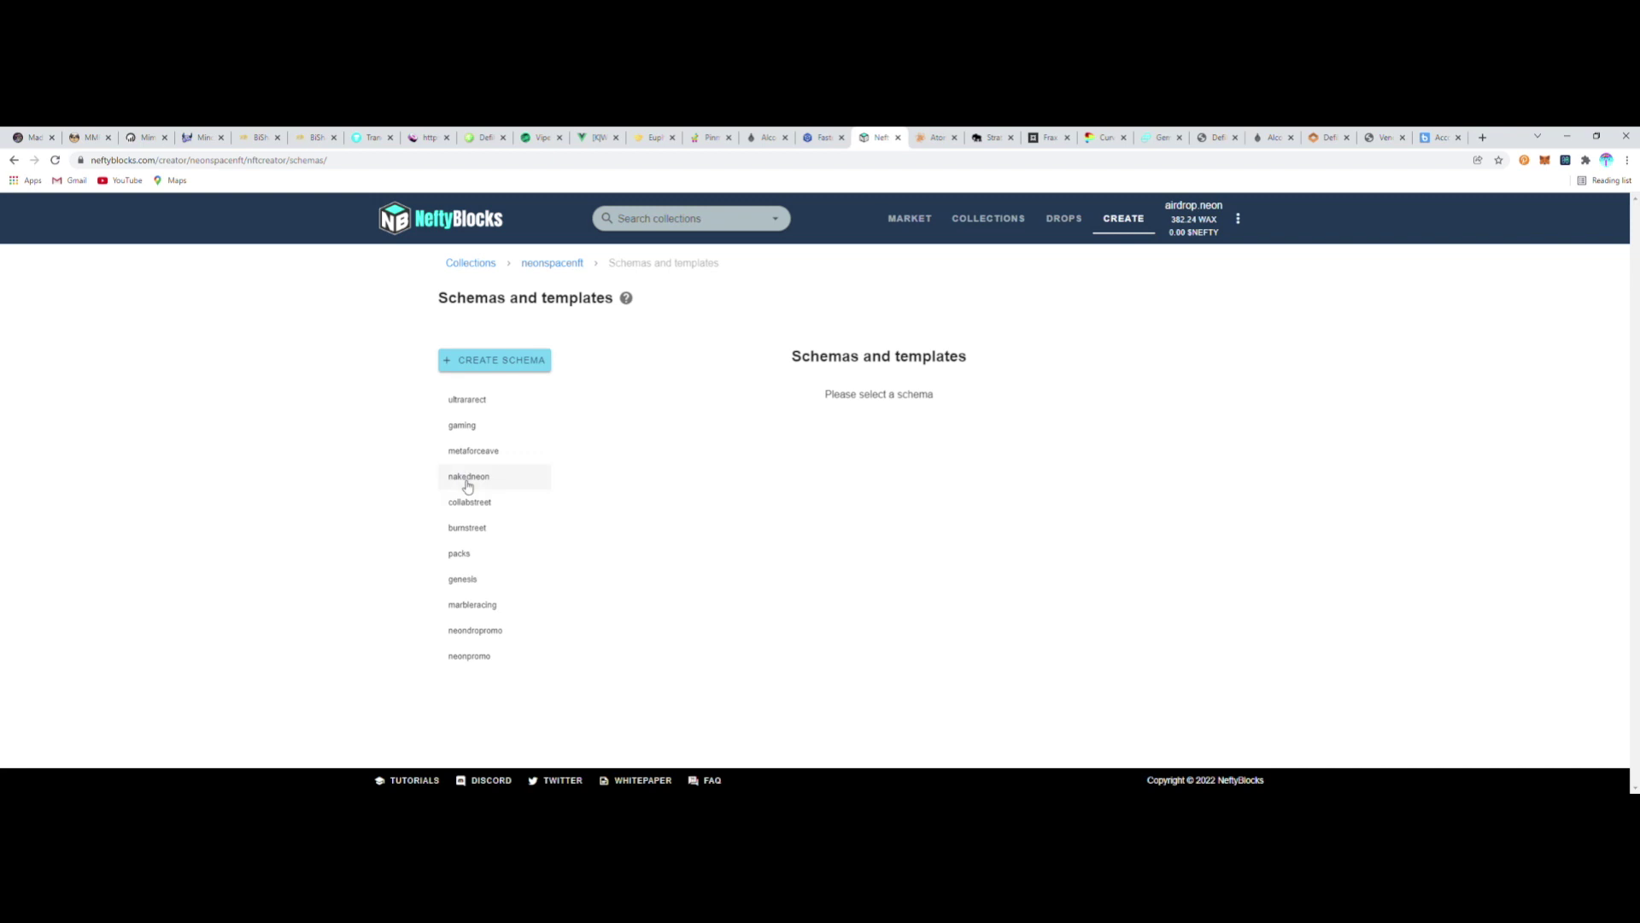
{"action": "left_click", "coordinate": [485, 607]}
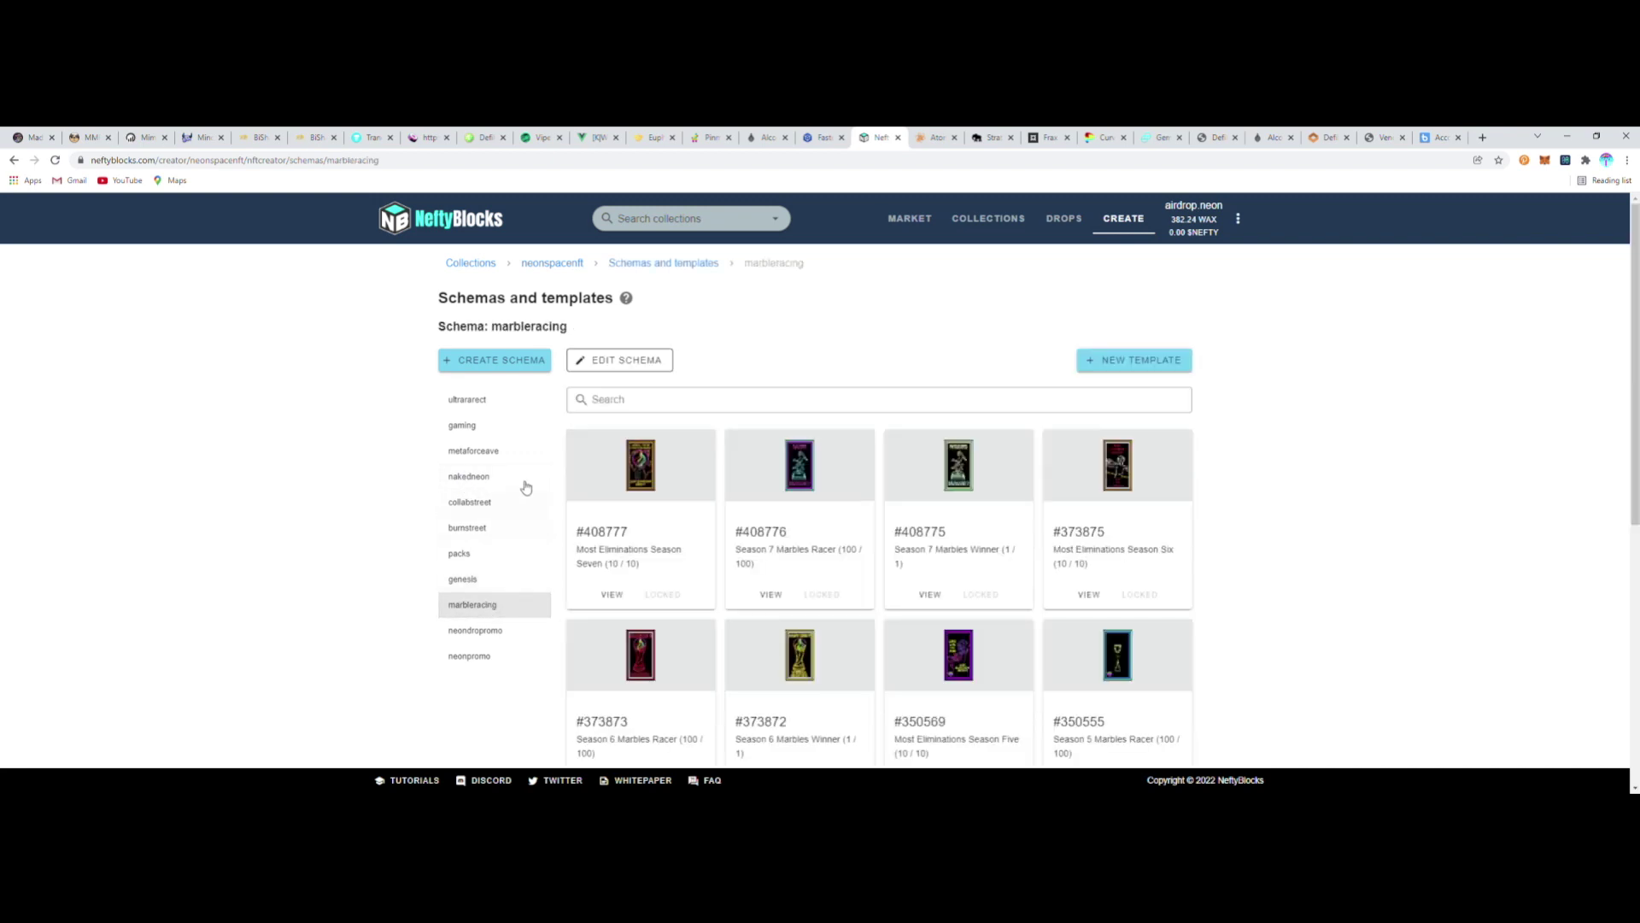
{"action": "scroll", "coordinate": [745, 503], "scroll_direction": "down", "scroll_amount": 2}
{"action": "scroll", "coordinate": [746, 504], "scroll_direction": "down", "scroll_amount": 1}
{"action": "scroll", "coordinate": [735, 502], "scroll_direction": "up", "scroll_amount": 3}
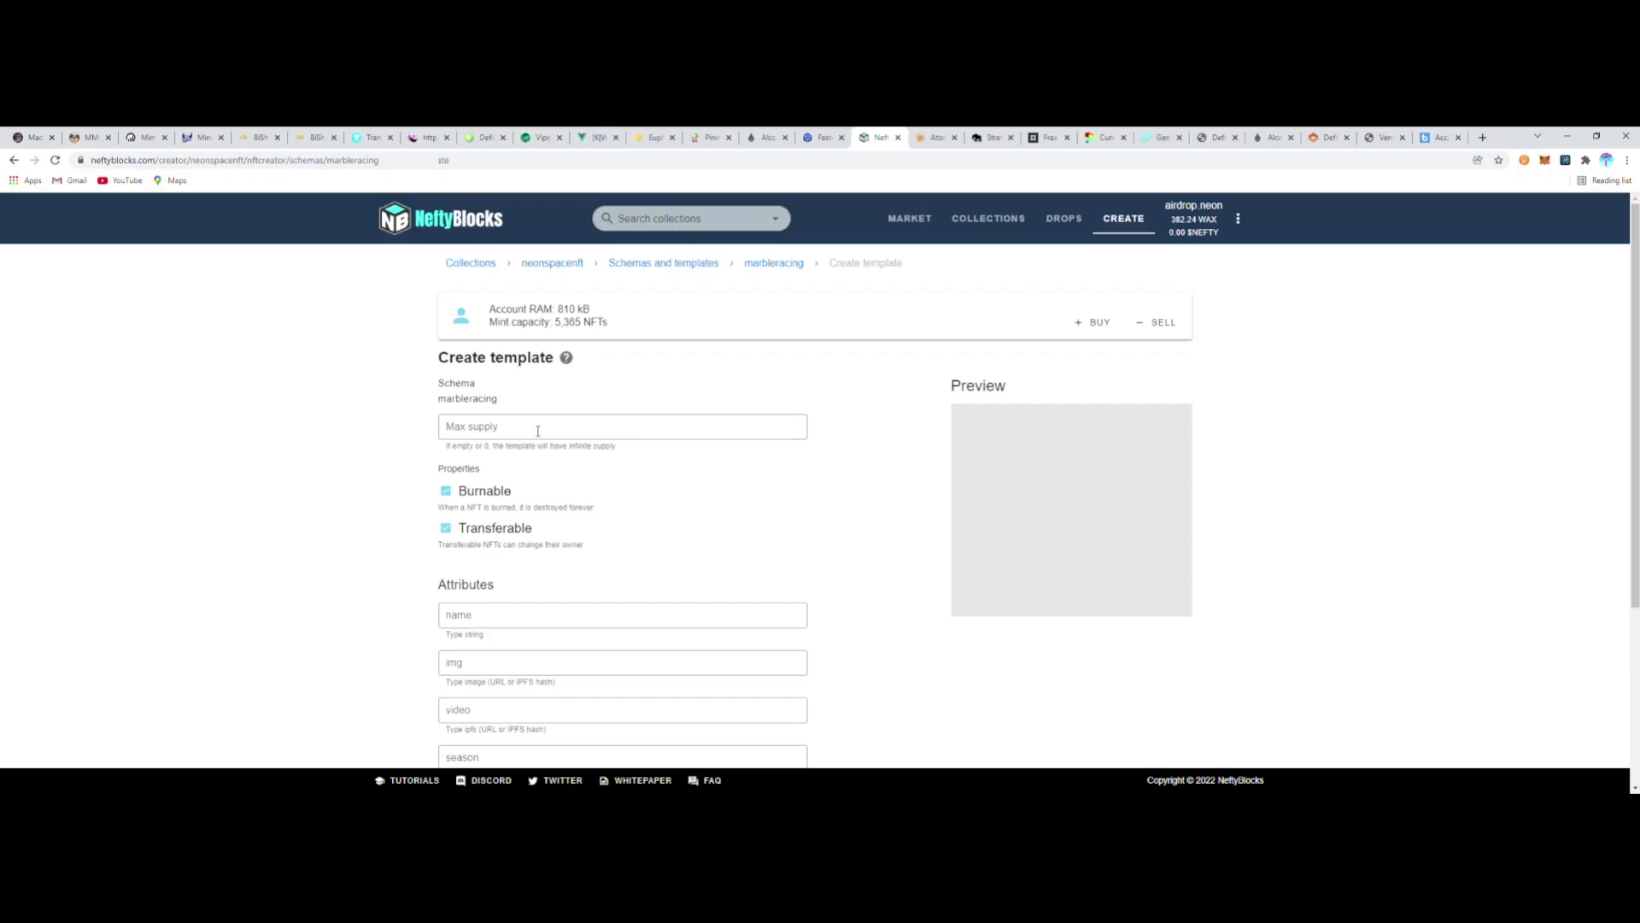
Step: Set max supply to 1 and the name attribute to 'Season 8 Marbles Winner'
{"action": "left_click", "coordinate": [535, 426]}
{"action": "scroll", "coordinate": [560, 428], "scroll_direction": "down", "scroll_amount": 2}
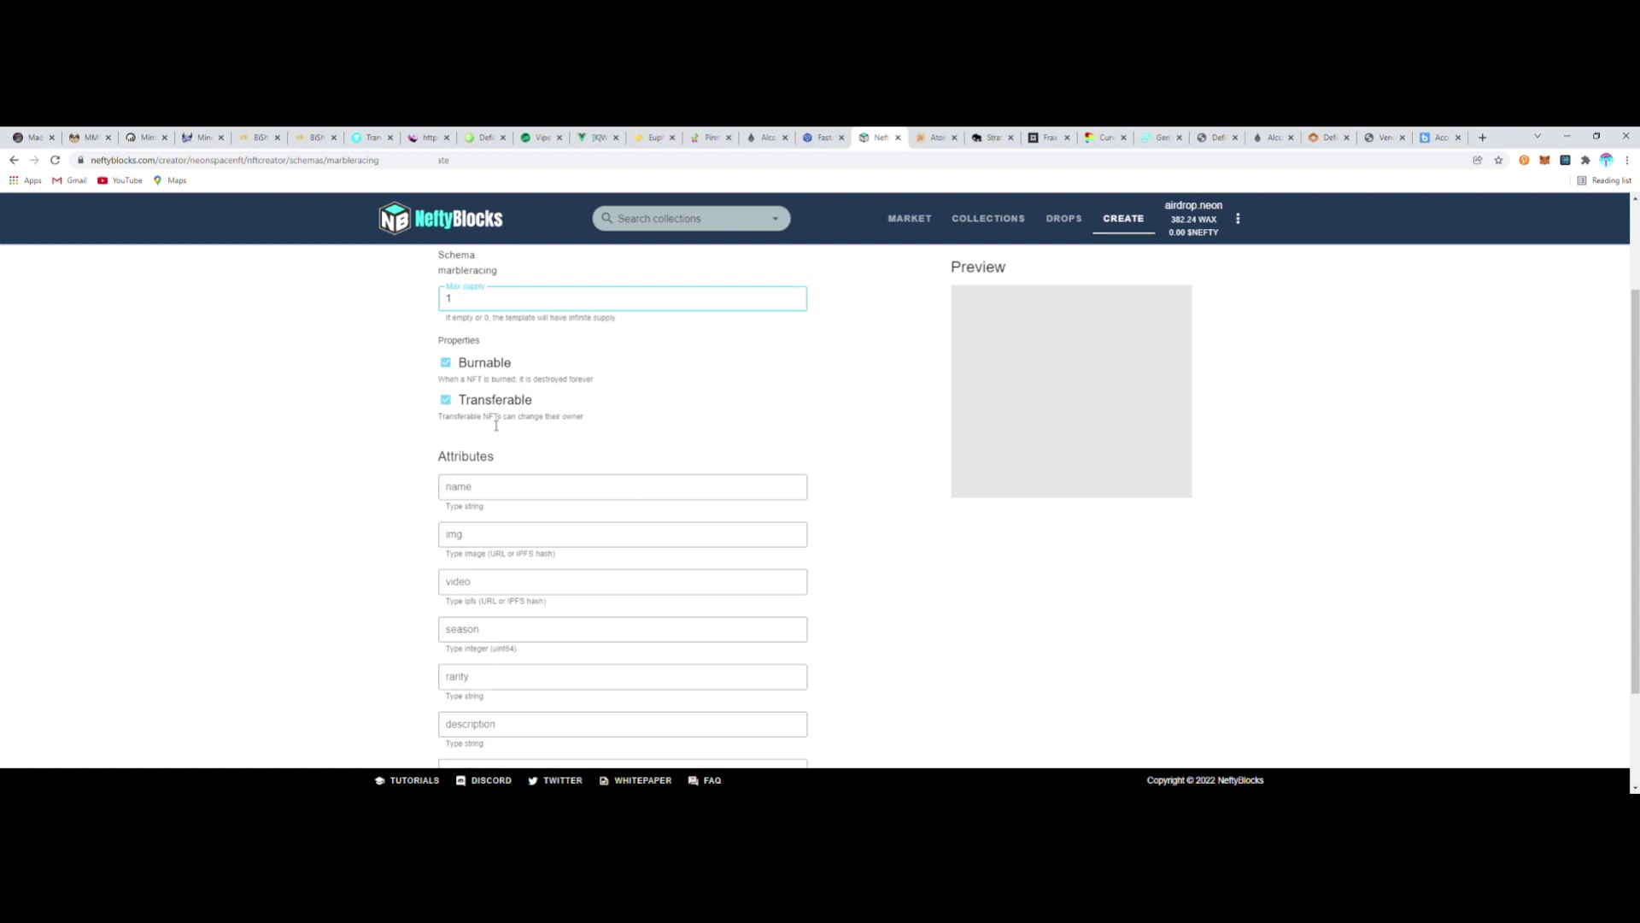
{"action": "left_click", "coordinate": [522, 486]}
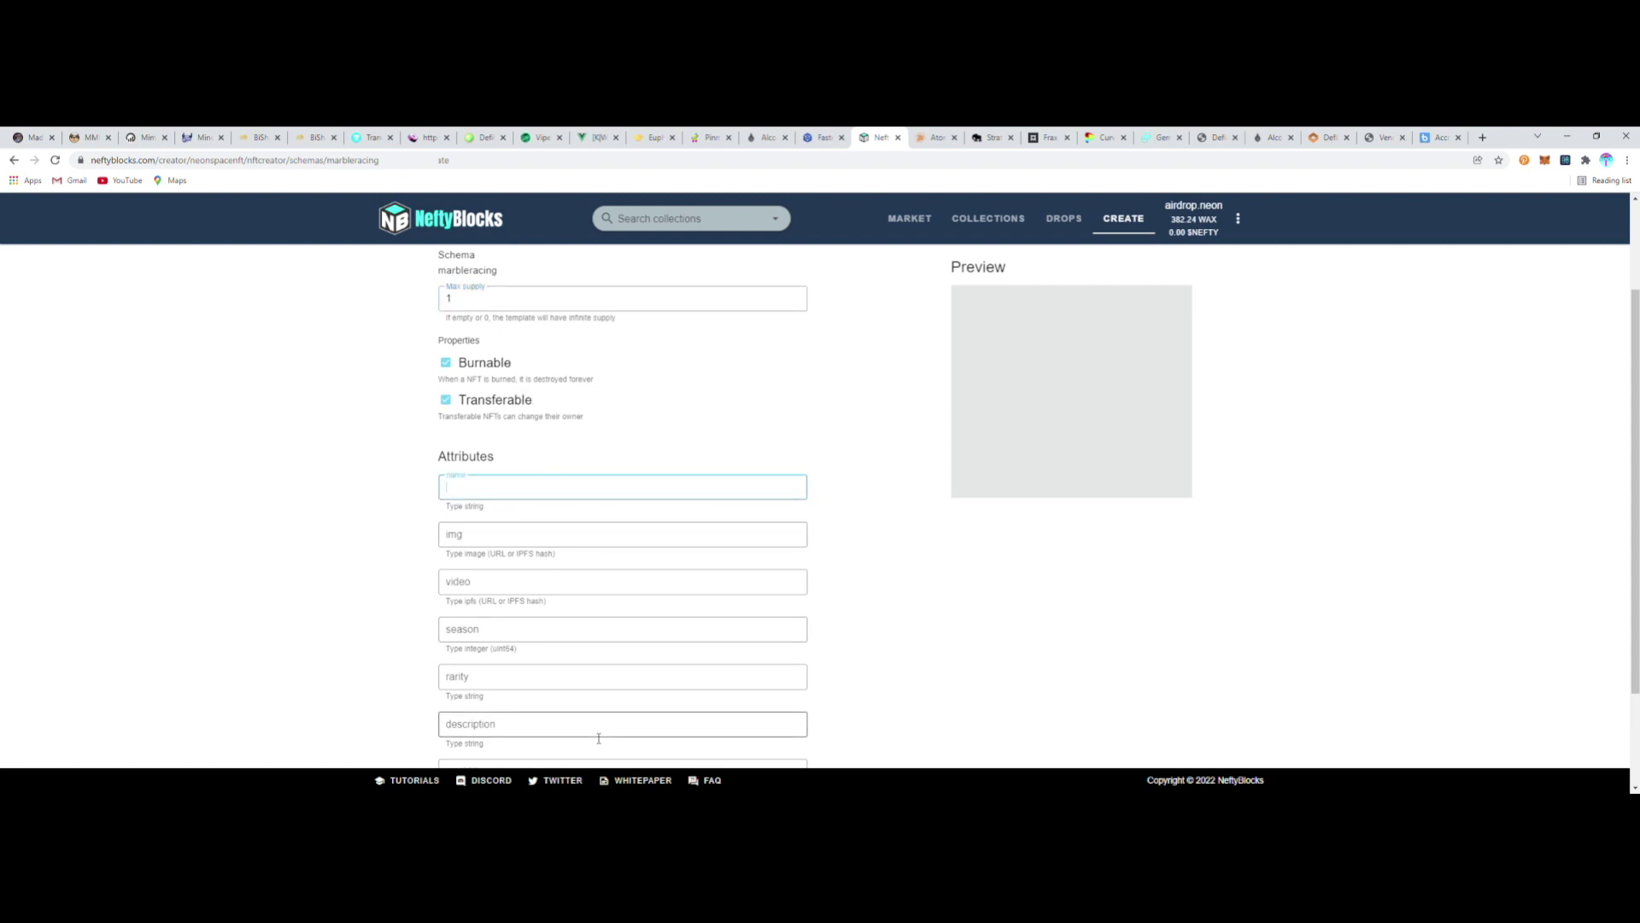
{"action": "key", "text": "alt+Tab"}
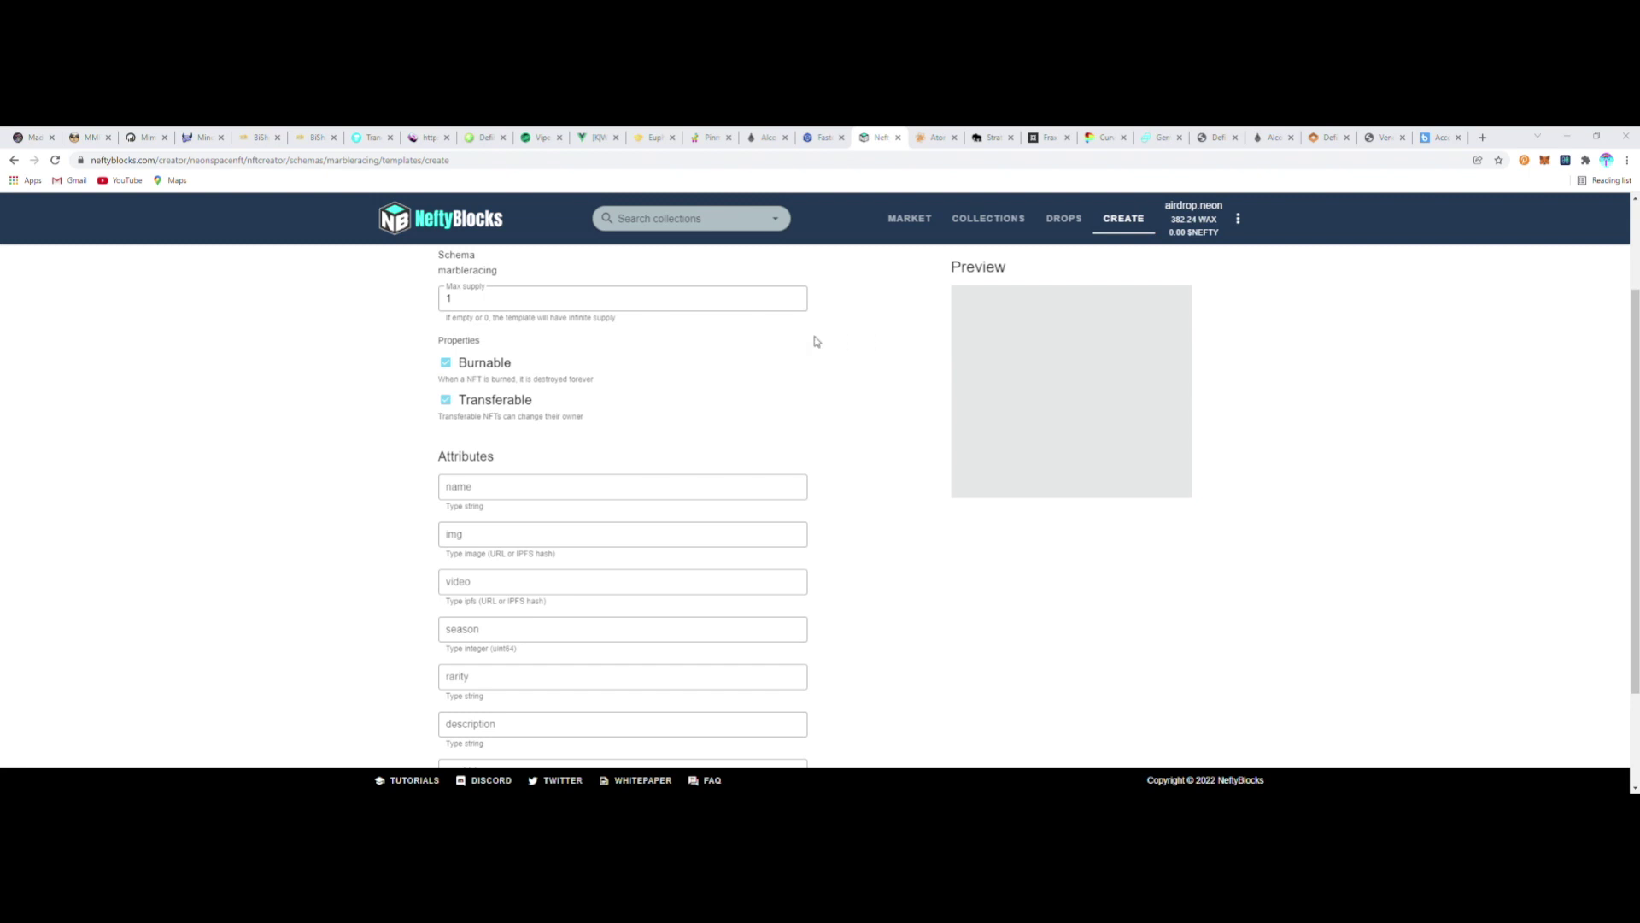
{"action": "left_click", "coordinate": [468, 496]}
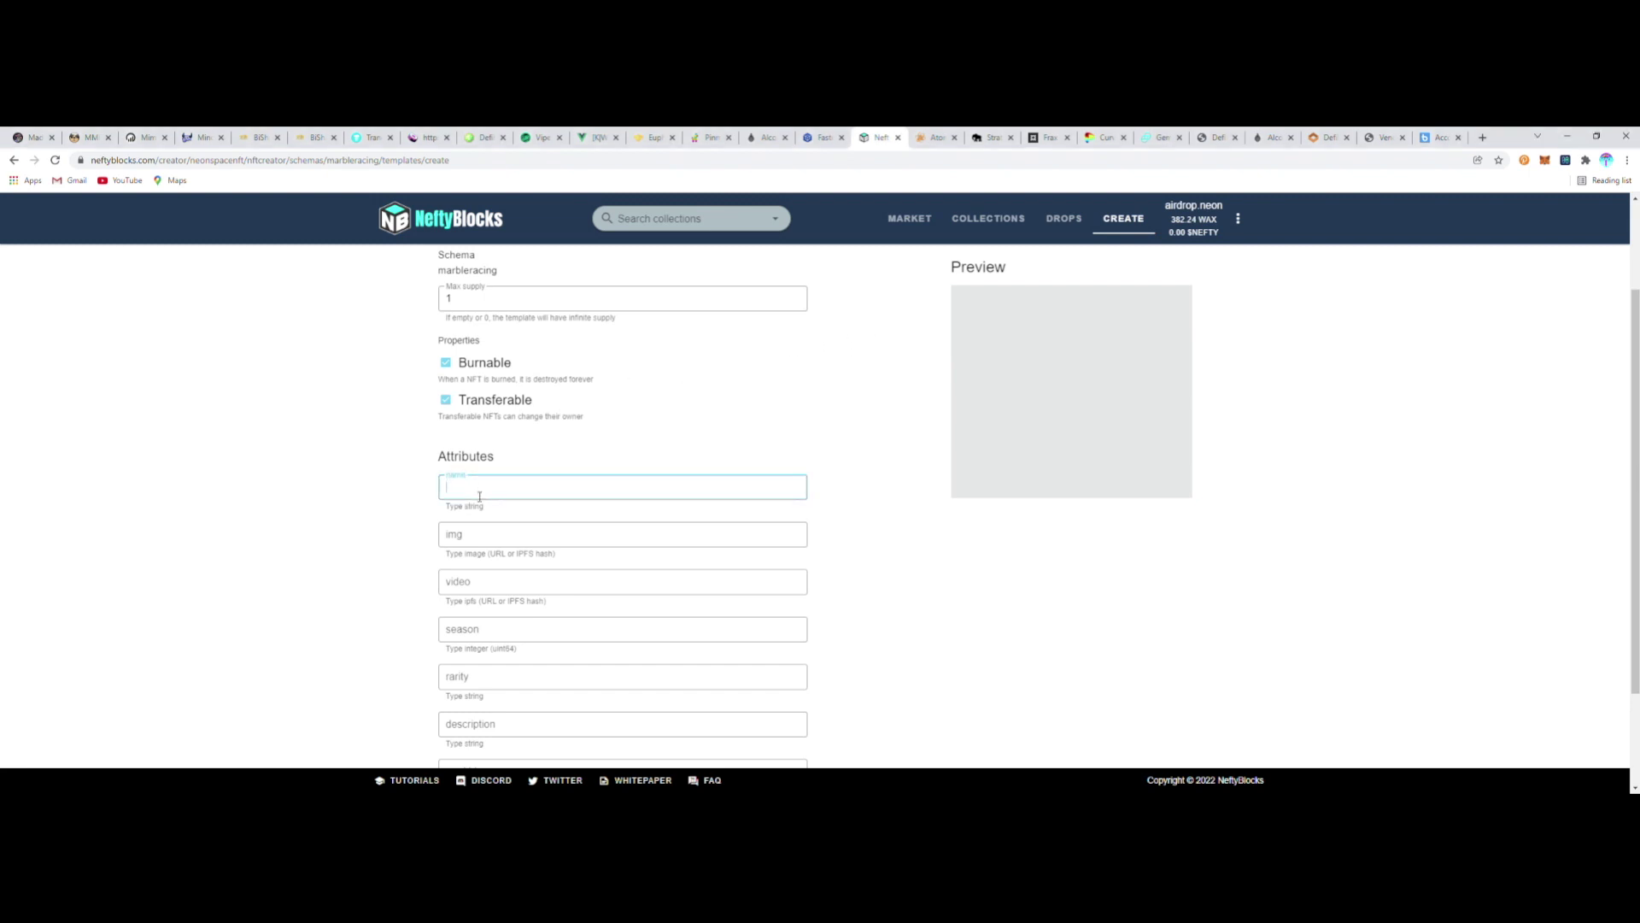
{"action": "type", "text": "Season 8 Marbles Winner"}
Step: Move to the video attribute and copy the video's CID from Pinata again
{"action": "left_click", "coordinate": [489, 539]}
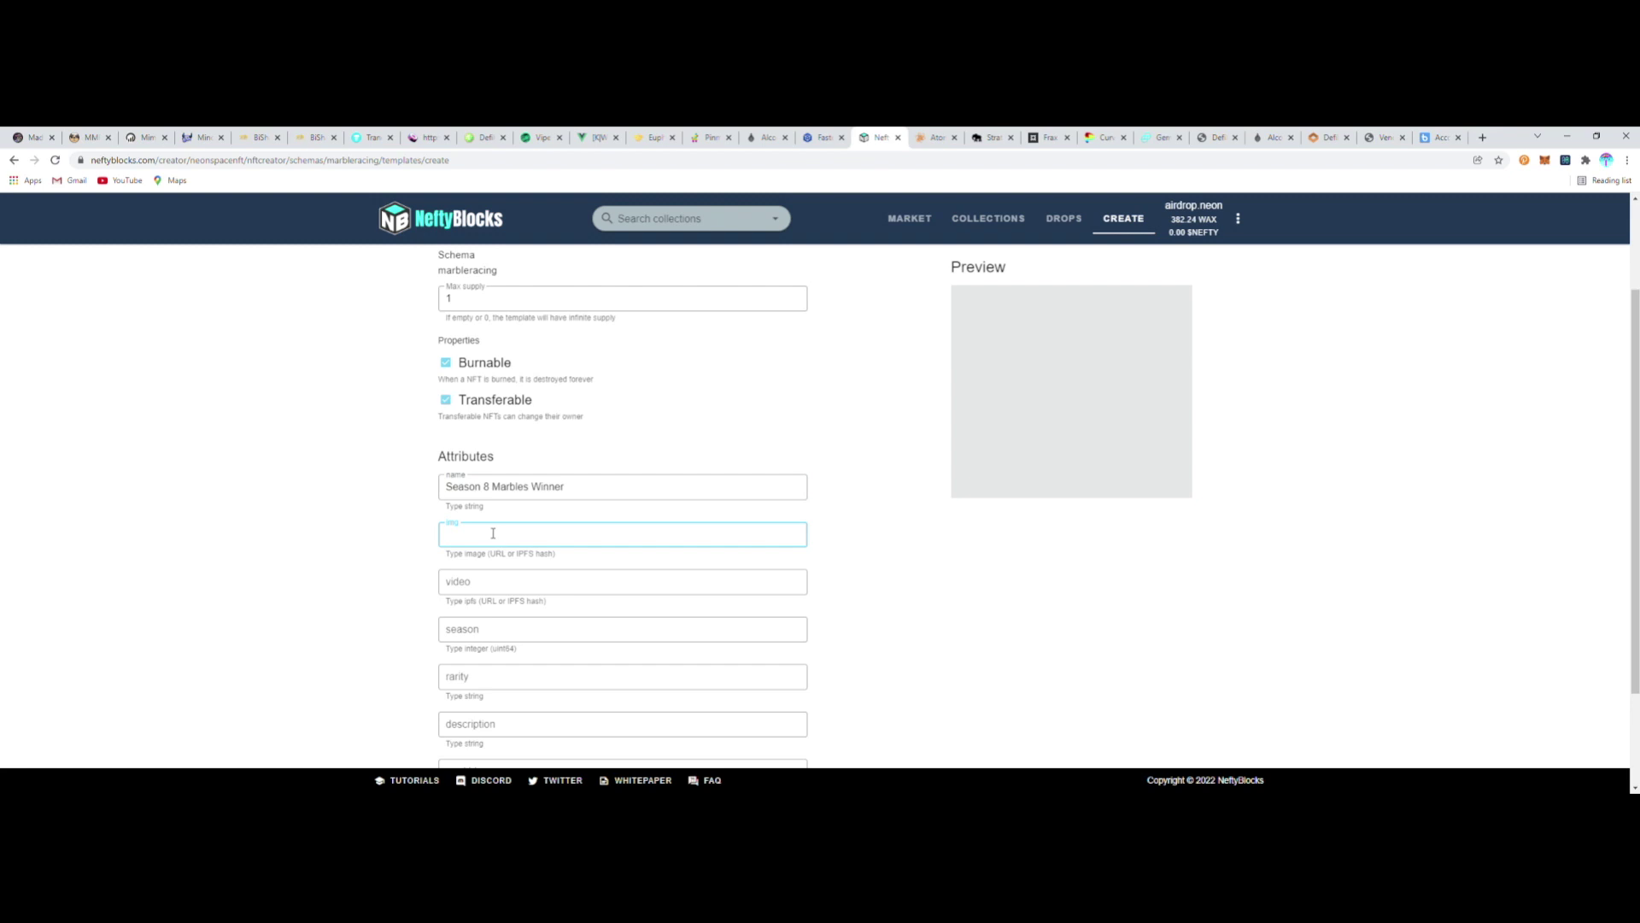
{"action": "scroll", "coordinate": [502, 528], "scroll_direction": "down", "scroll_amount": 1}
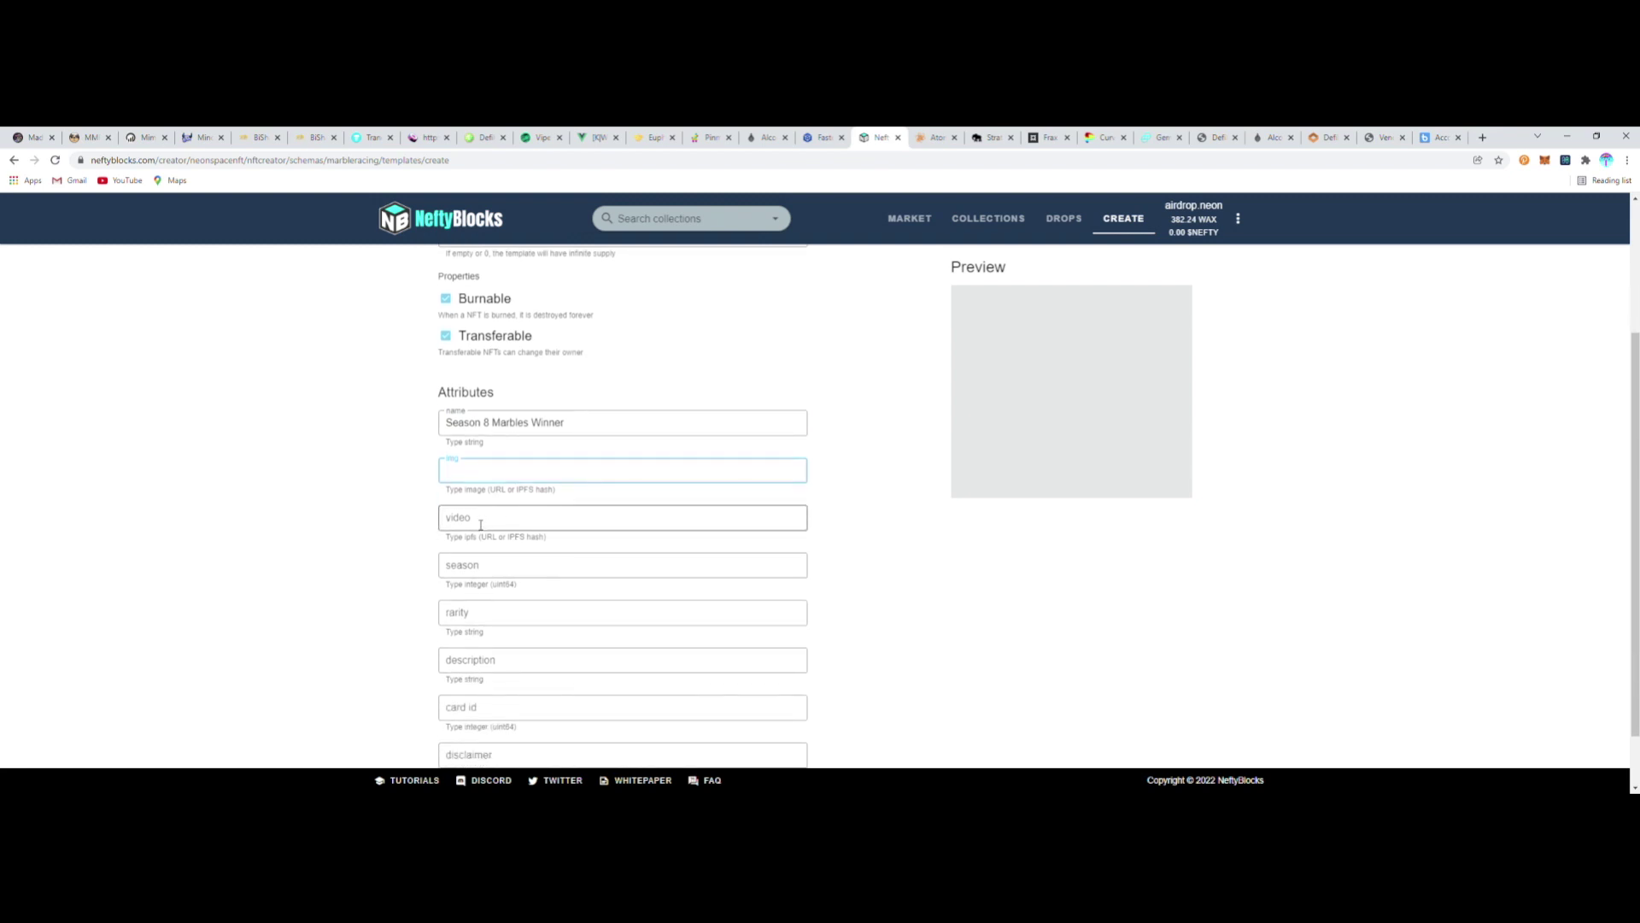
{"action": "left_click", "coordinate": [481, 525]}
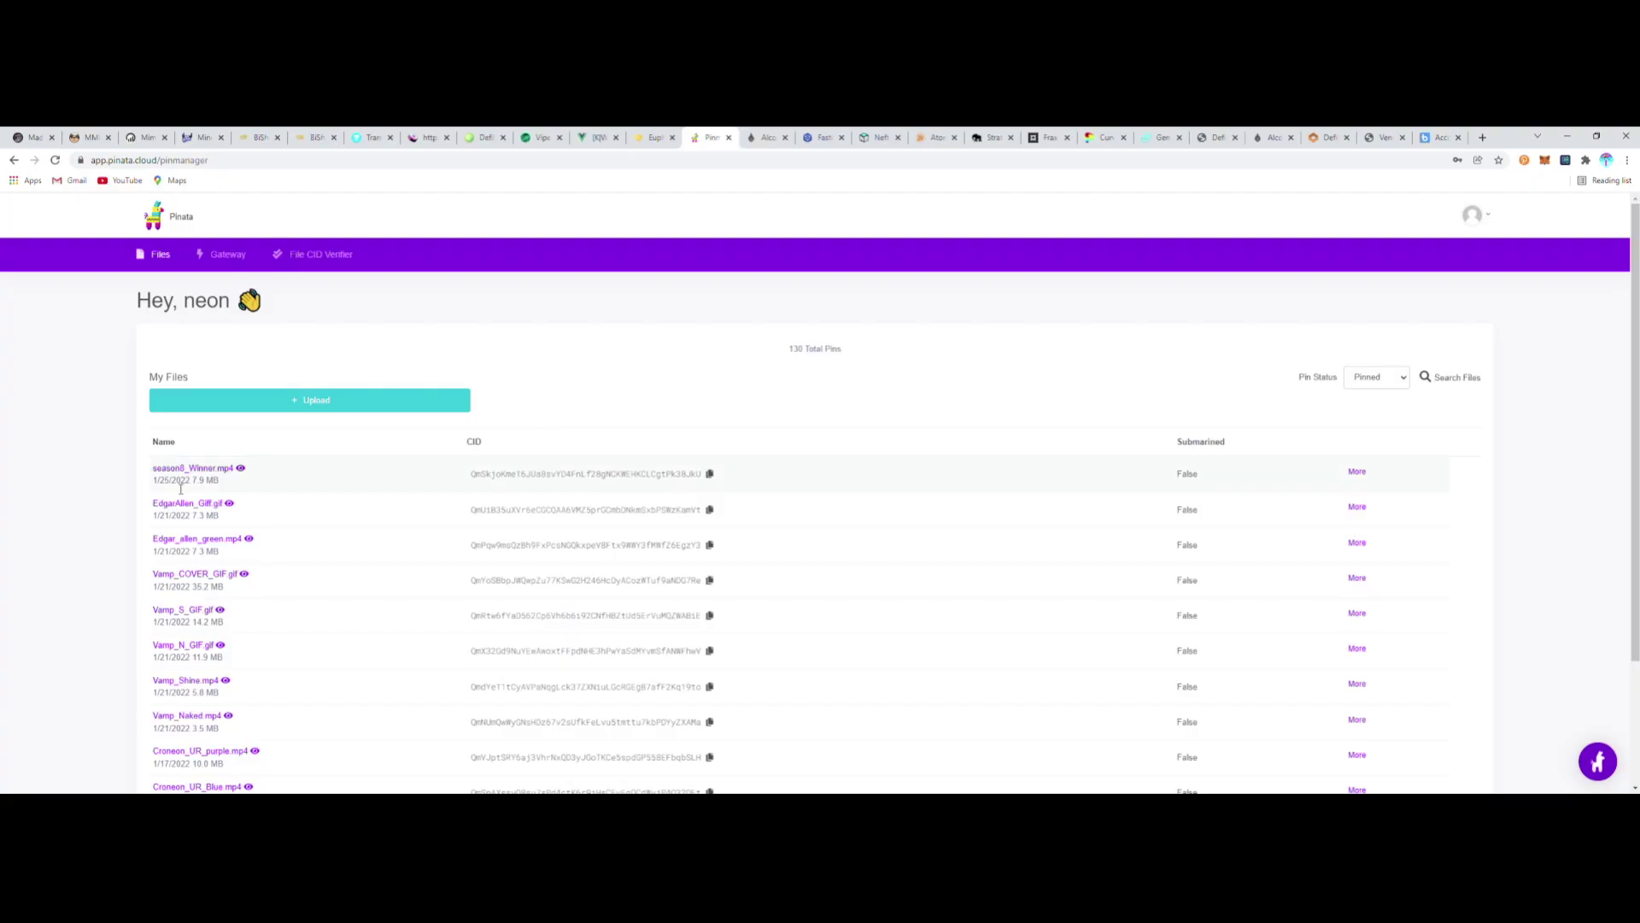
{"action": "left_click", "coordinate": [712, 476]}
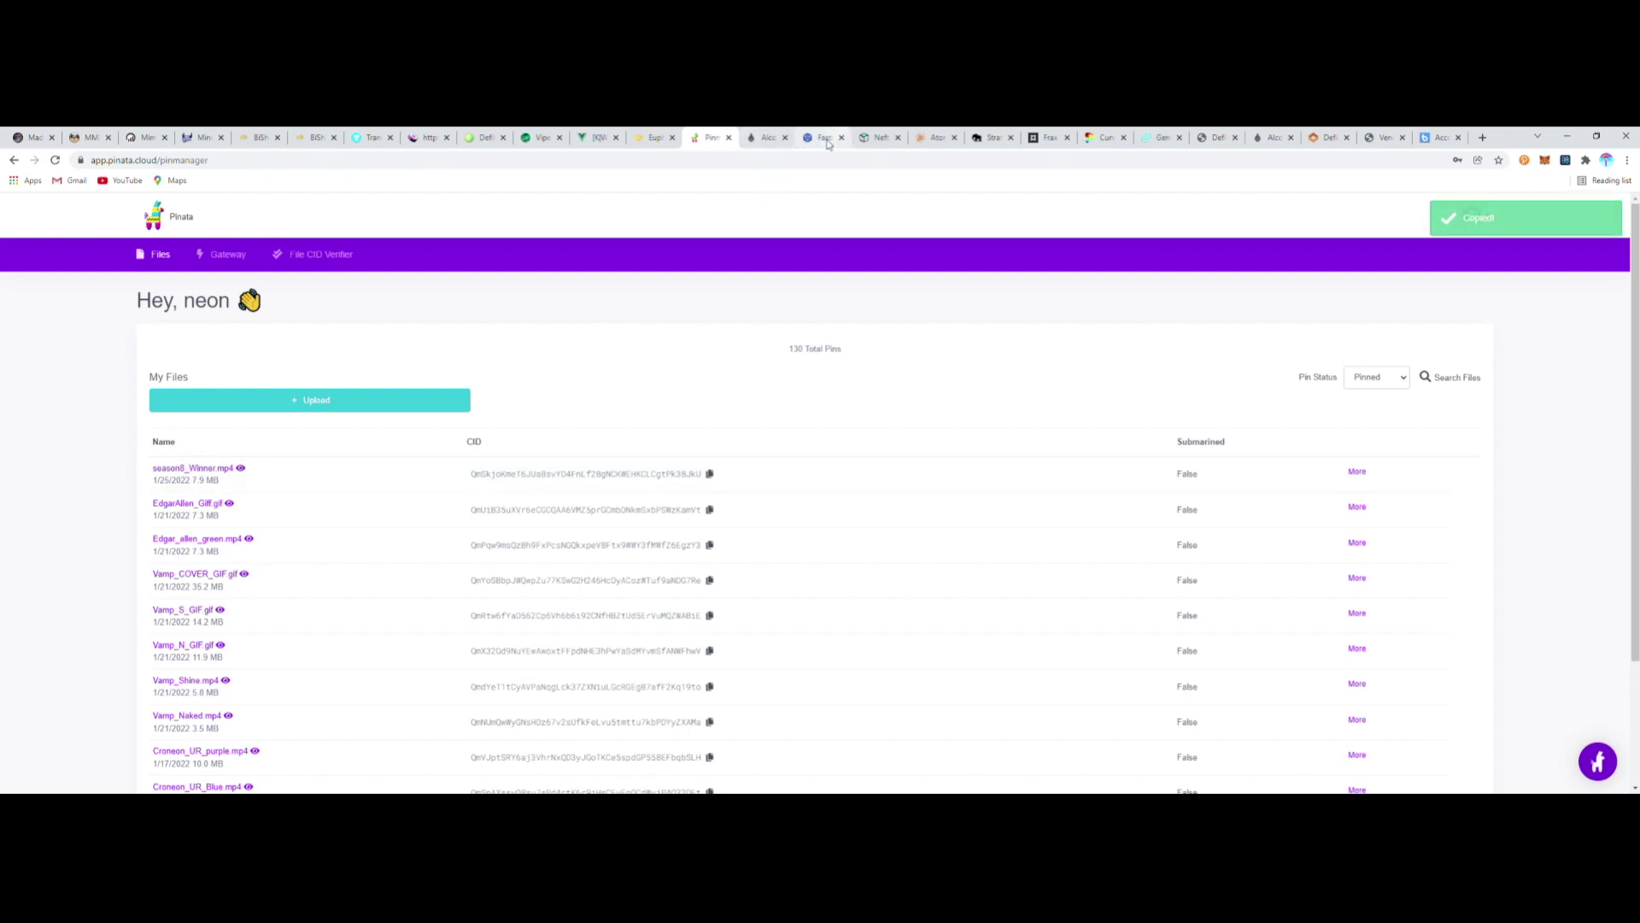
Step: Fill in the video CID, season 8 and rarity Winner
{"action": "left_click", "coordinate": [878, 138]}
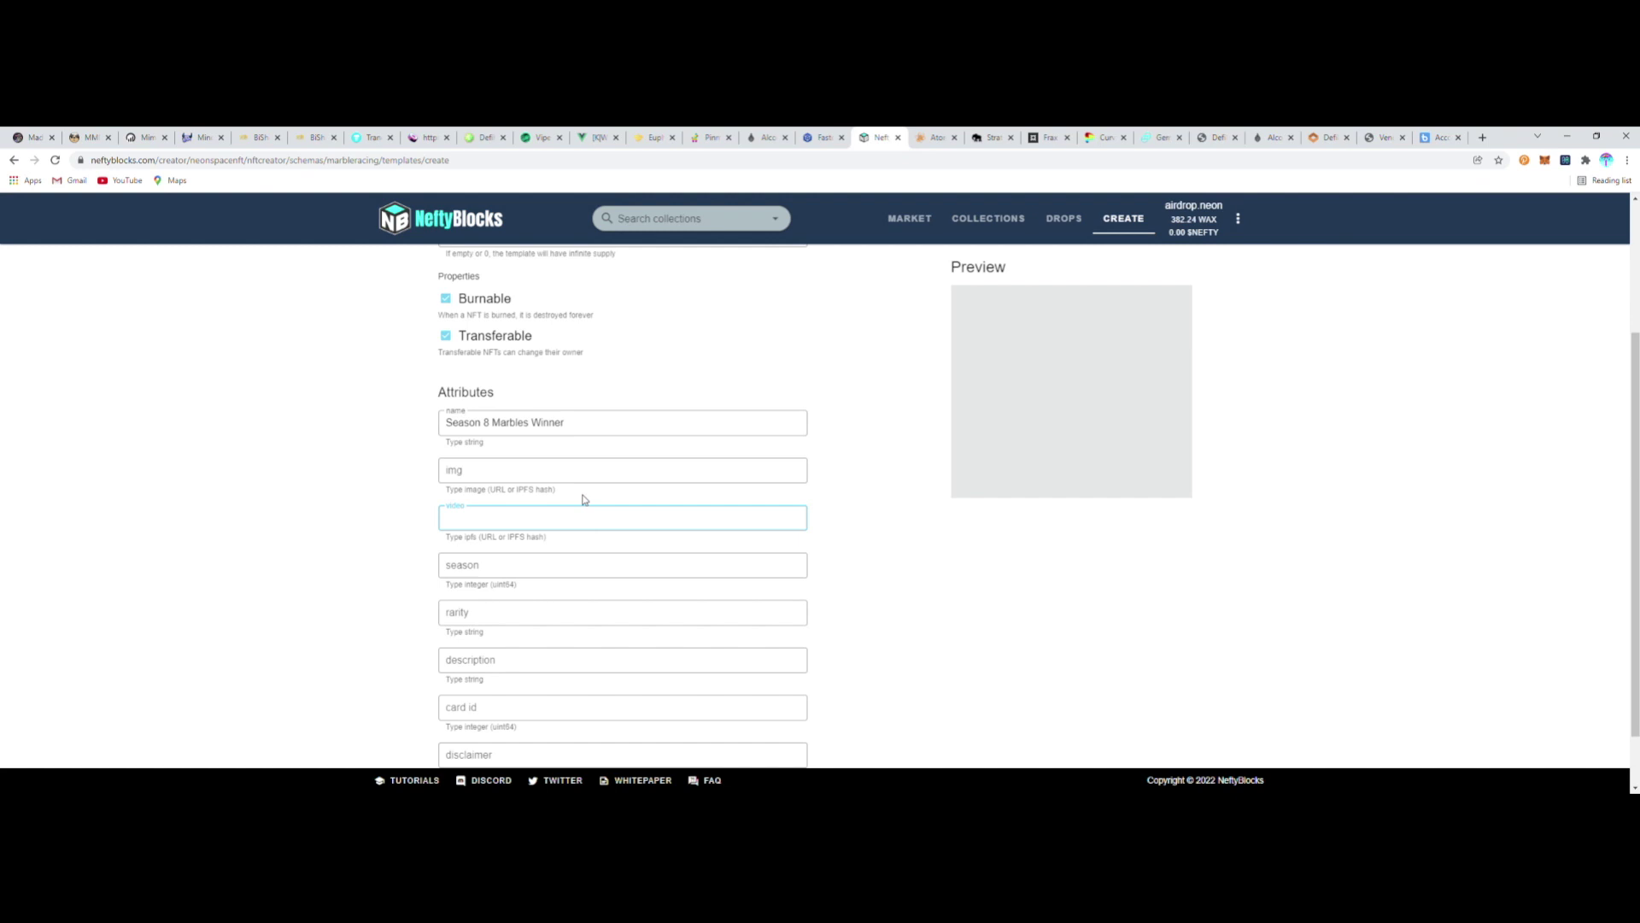
{"action": "key", "text": "ctrl+v"}
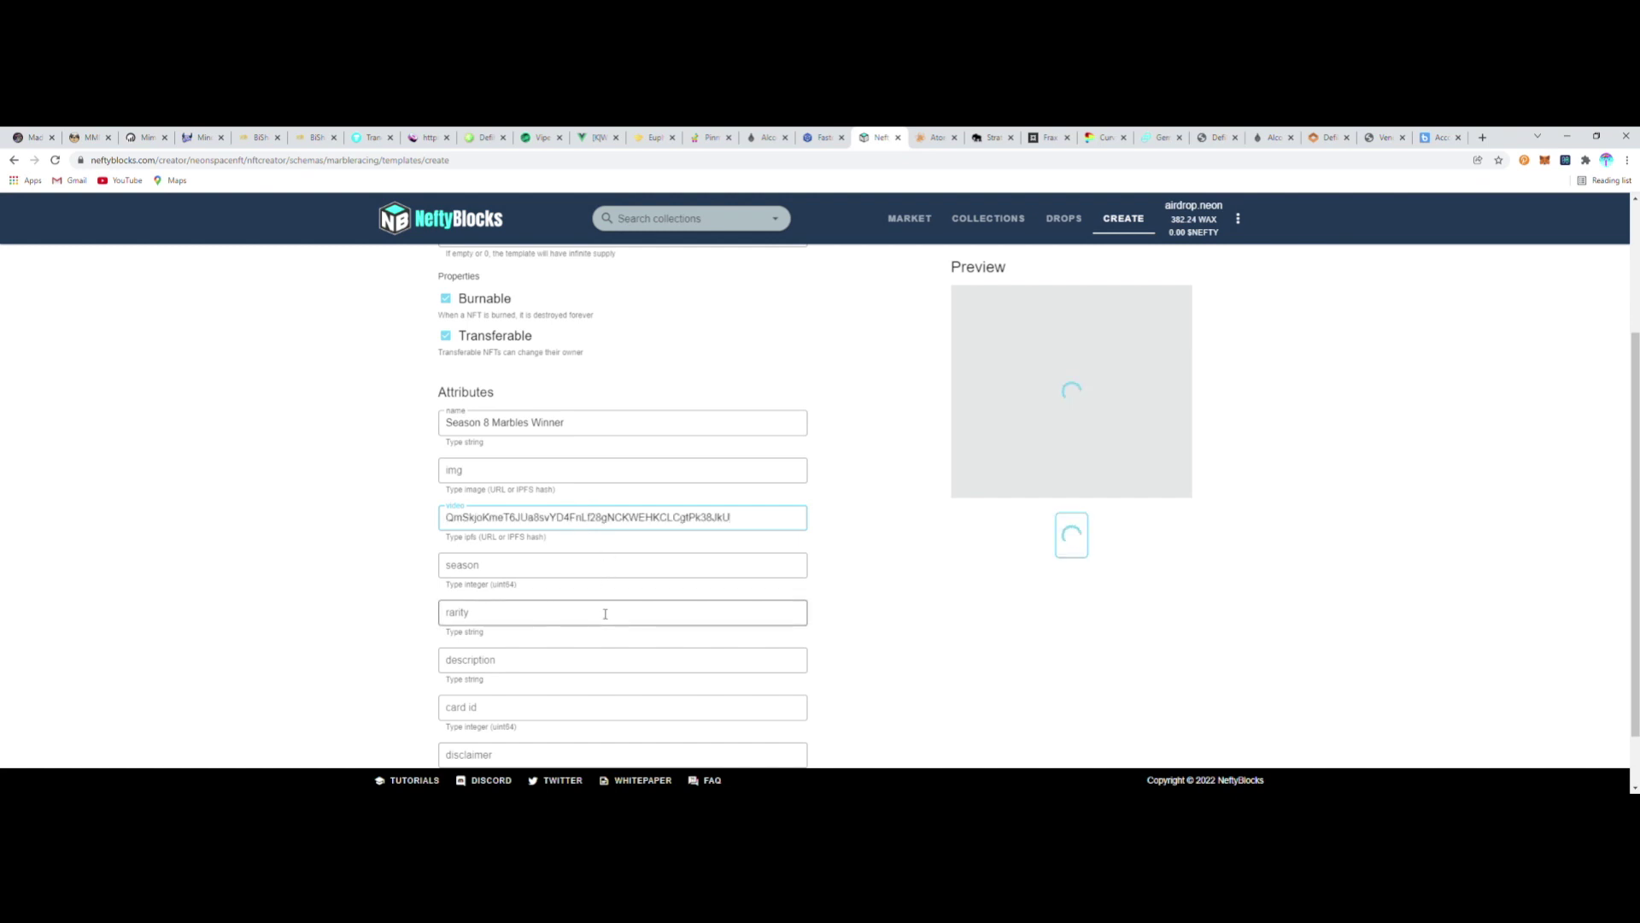
{"action": "left_click", "coordinate": [550, 575]}
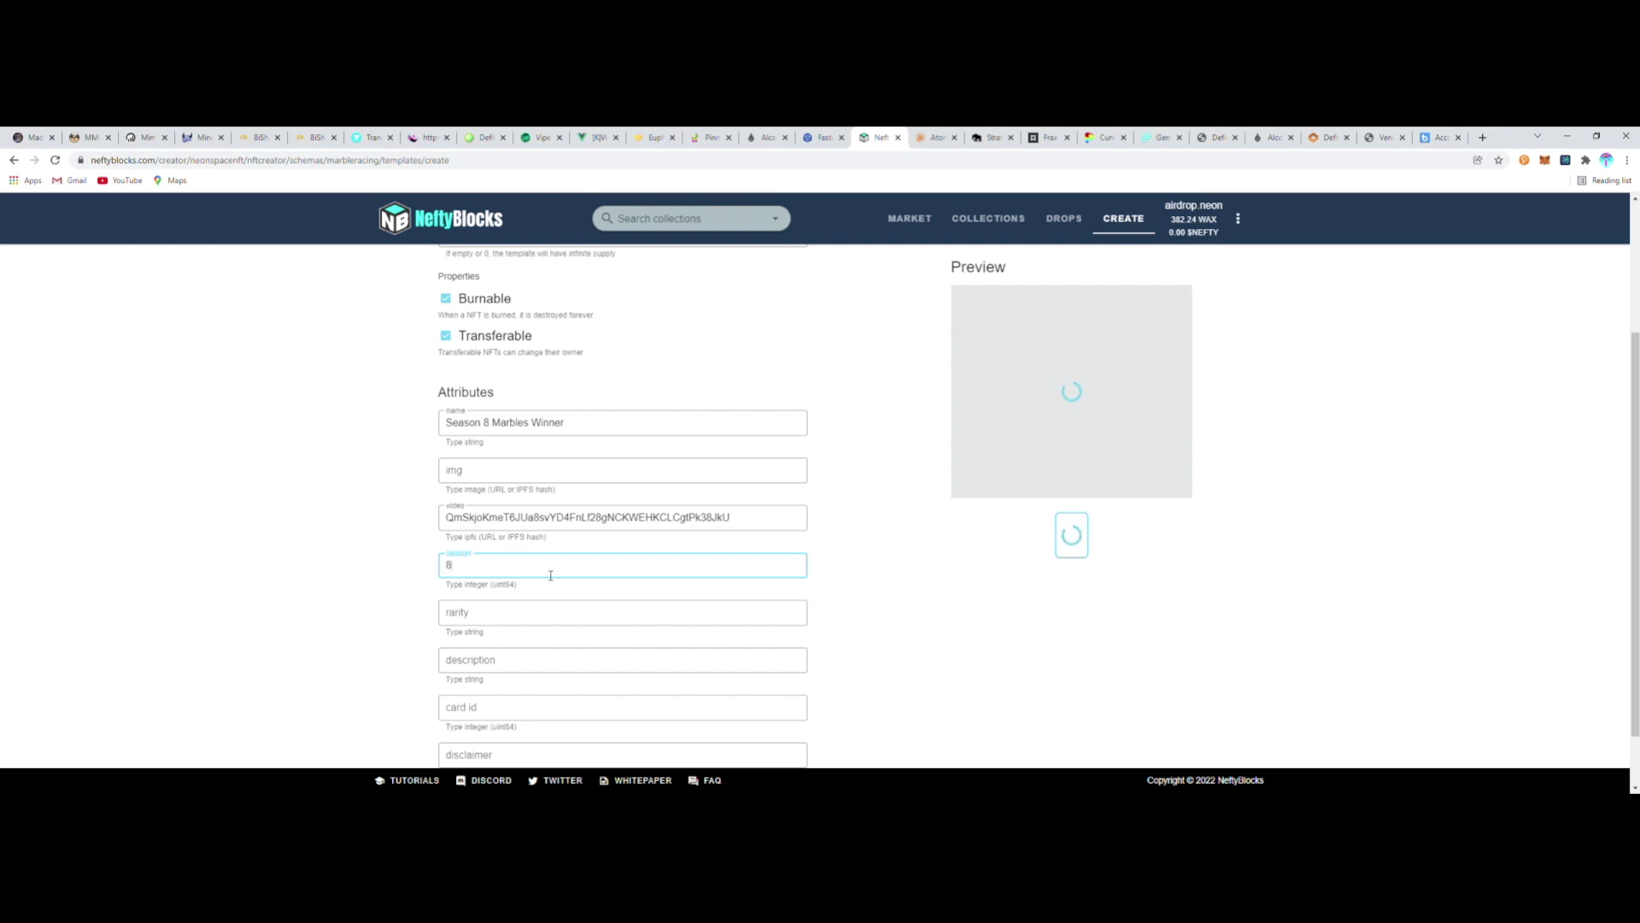
{"action": "left_click", "coordinate": [491, 619]}
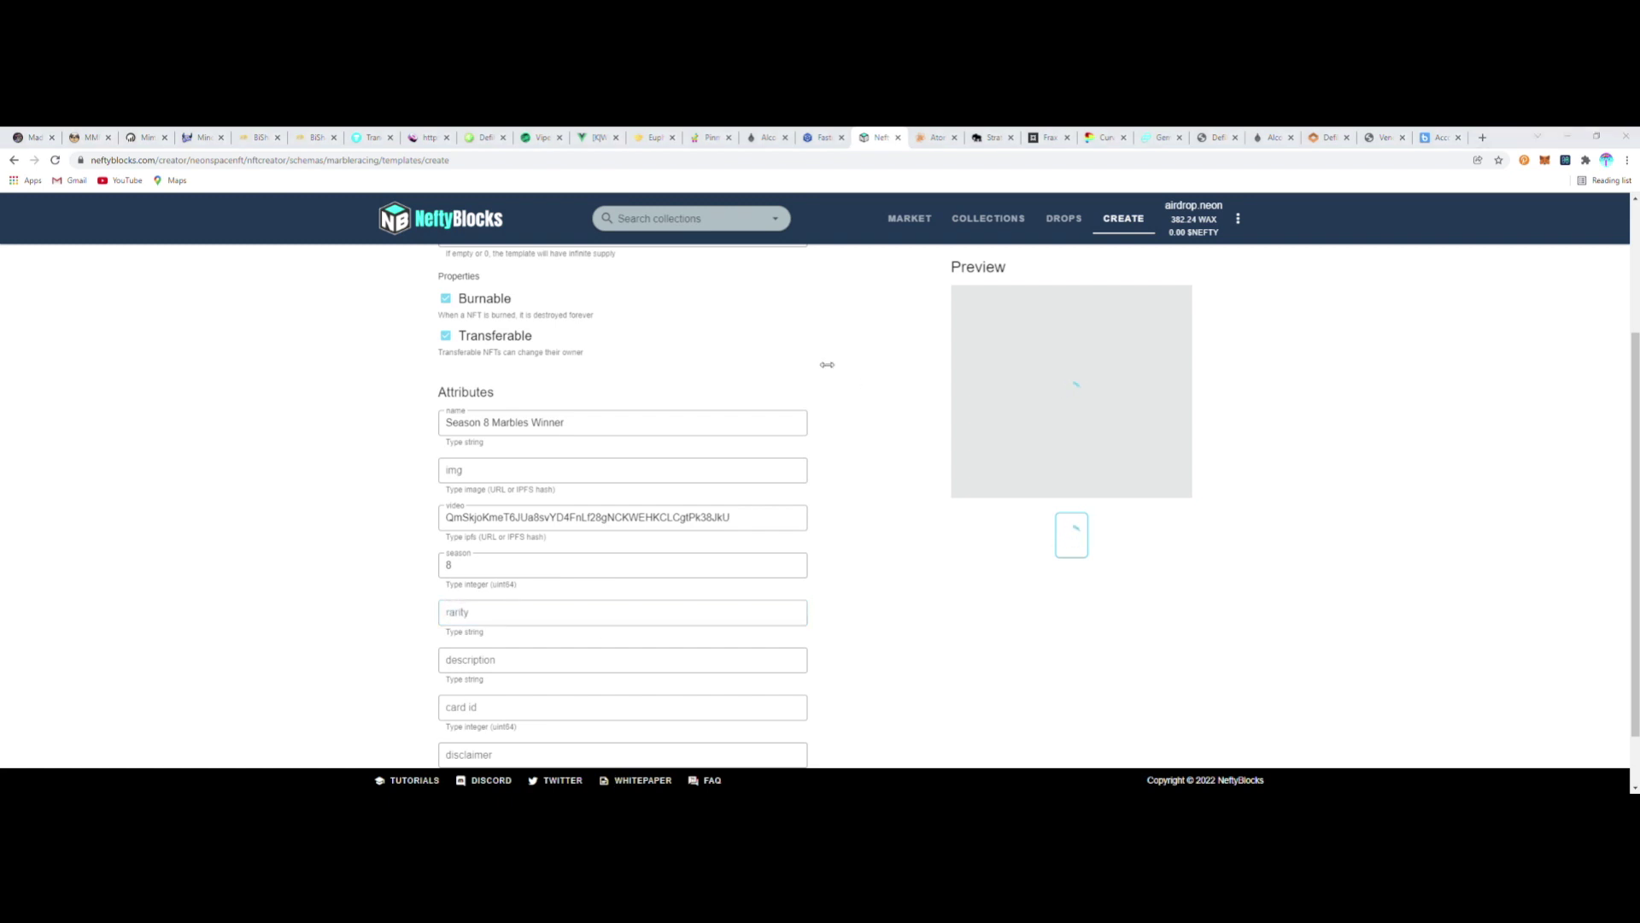
{"action": "left_click", "coordinate": [485, 621]}
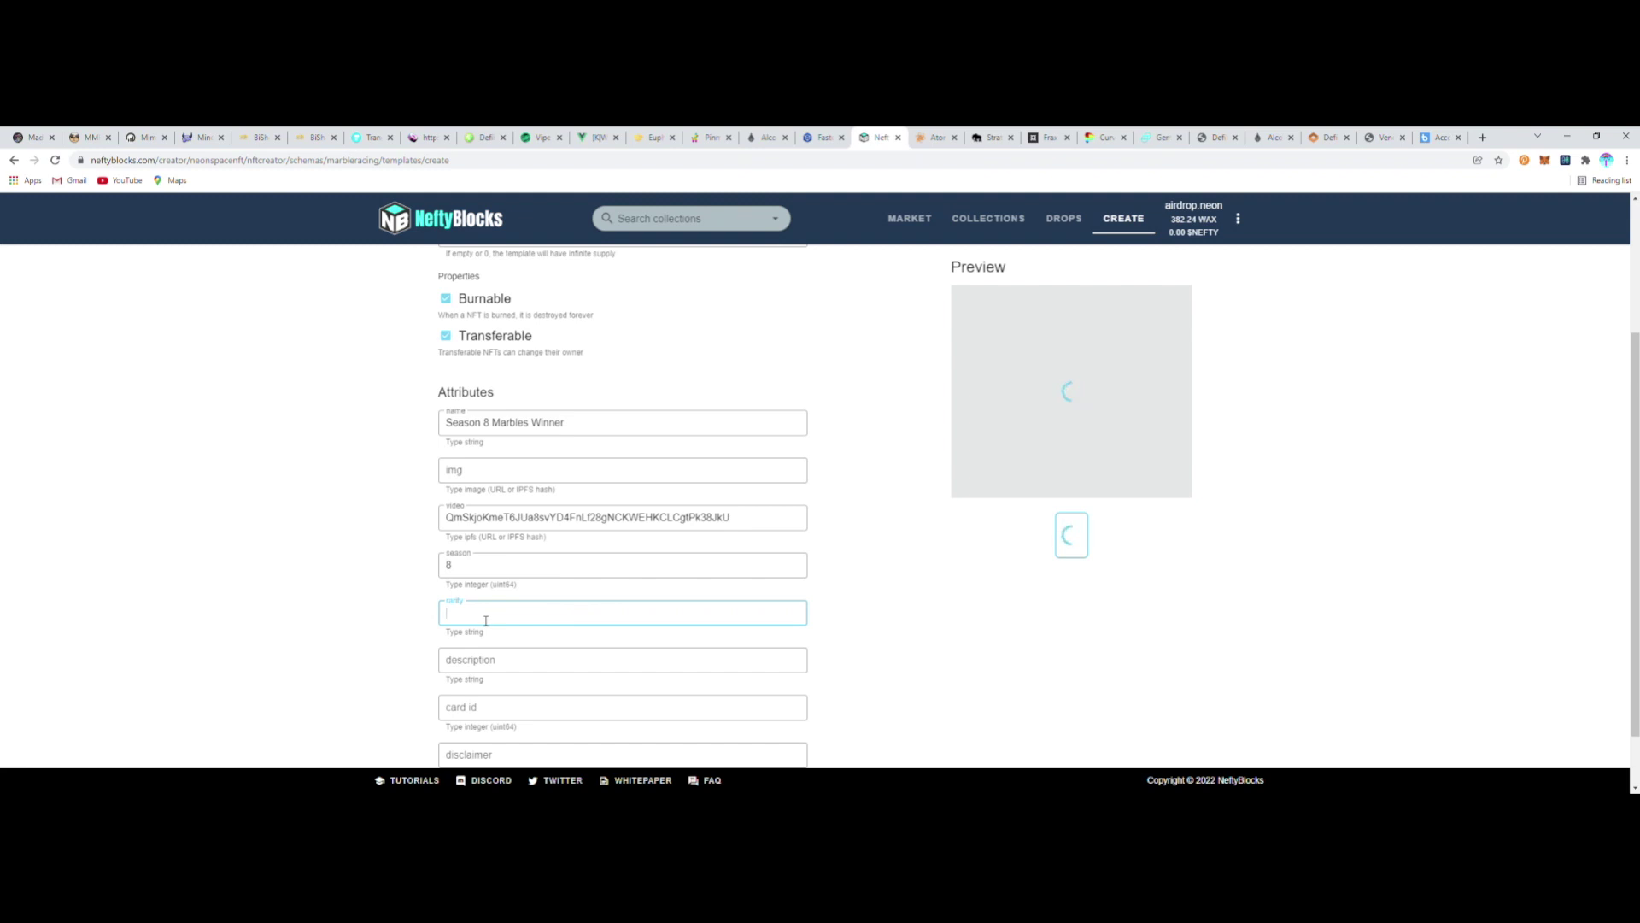
{"action": "scroll", "coordinate": [487, 615], "scroll_direction": "down", "scroll_amount": 1}
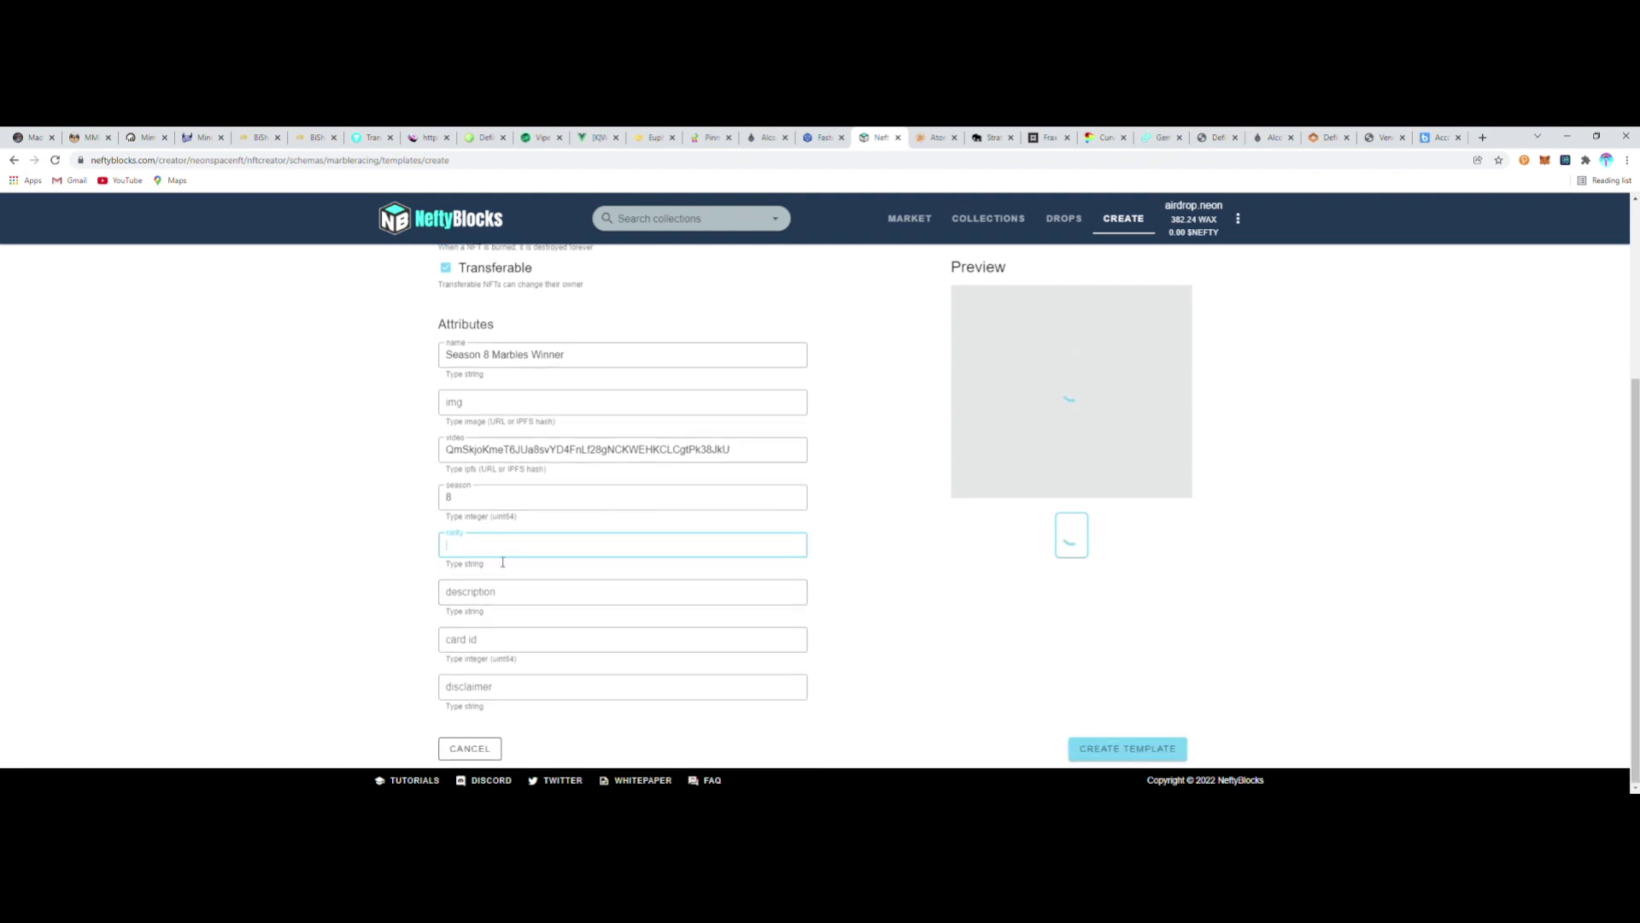
{"action": "type", "text": "Winner"}
Step: Paste the winner description and enter card id 21
{"action": "left_click", "coordinate": [515, 597]}
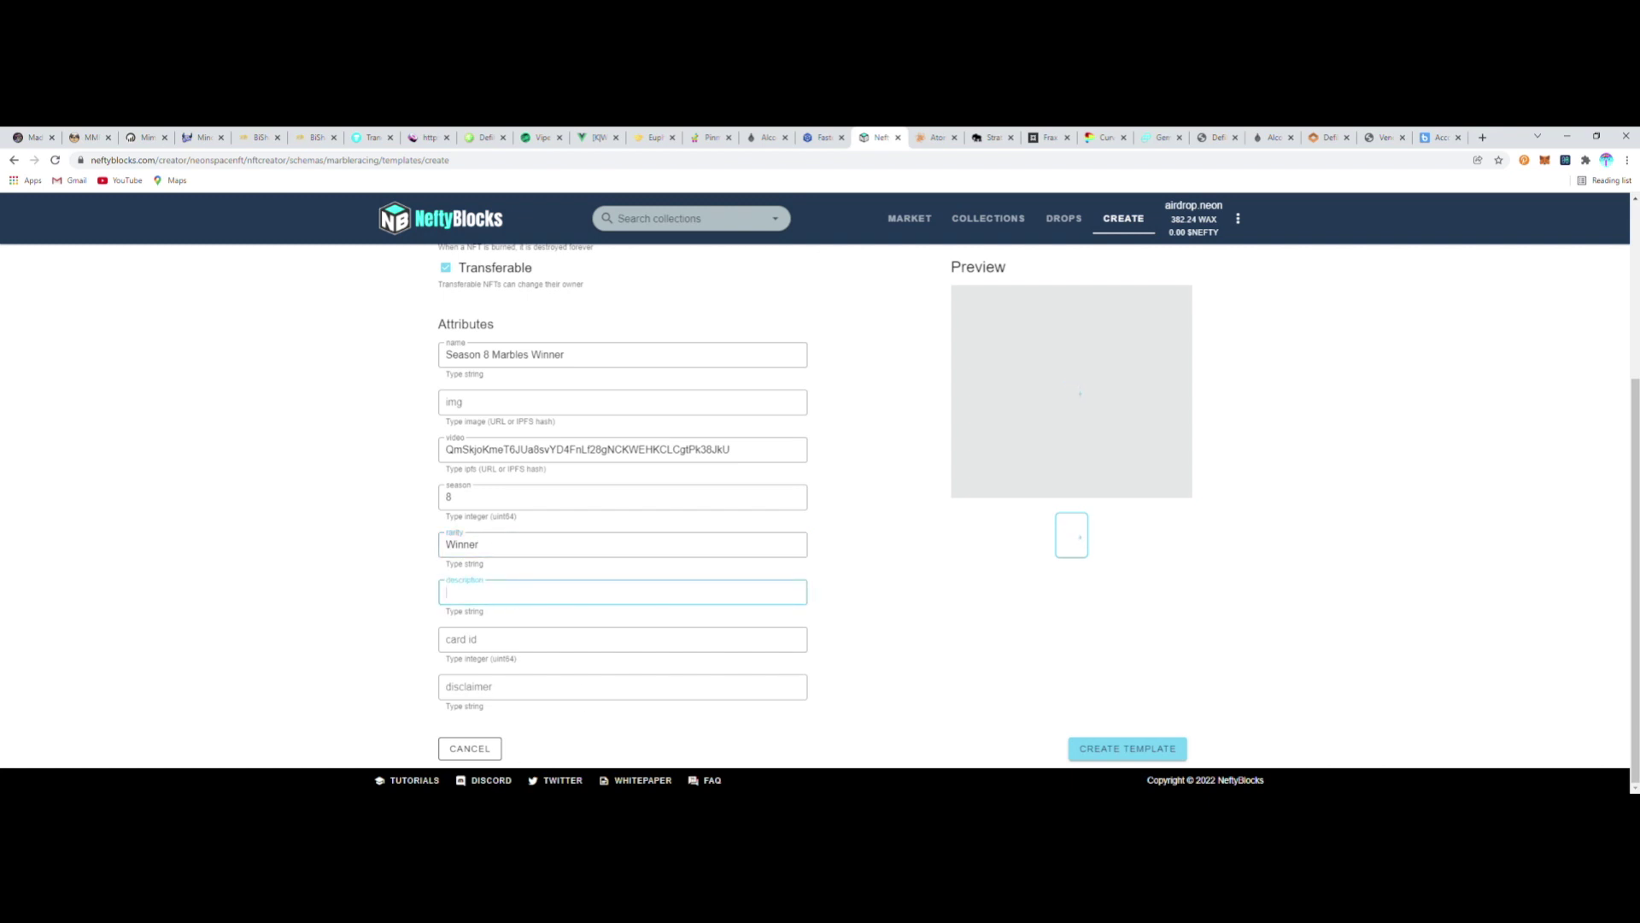
{"action": "key", "text": "alt+Tab"}
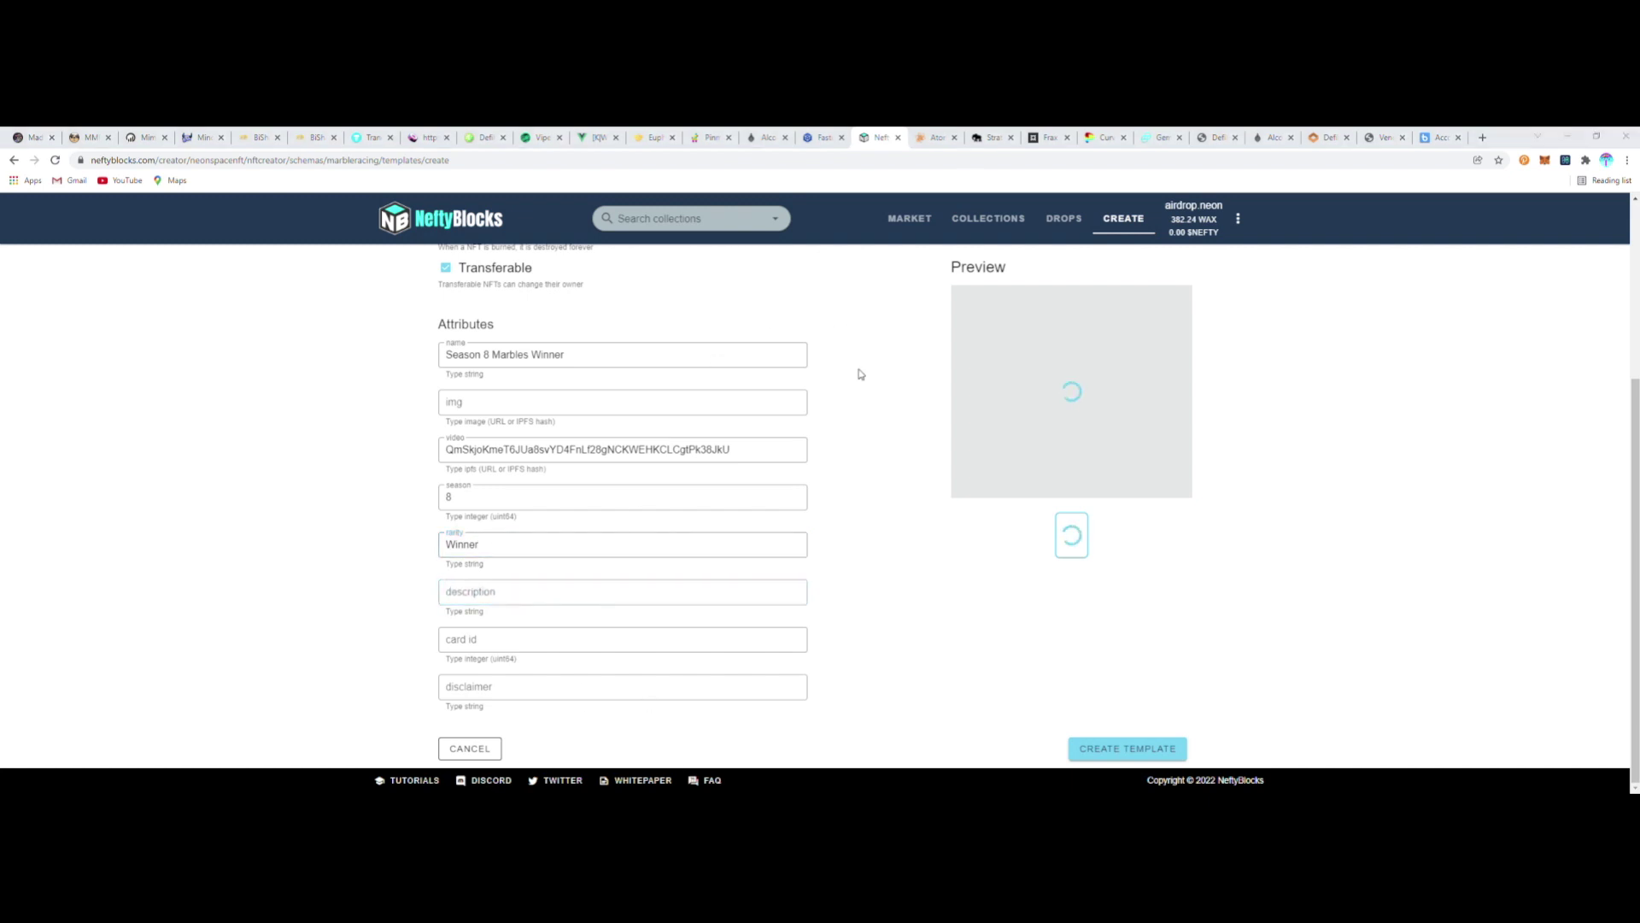
{"action": "left_click", "coordinate": [493, 604]}
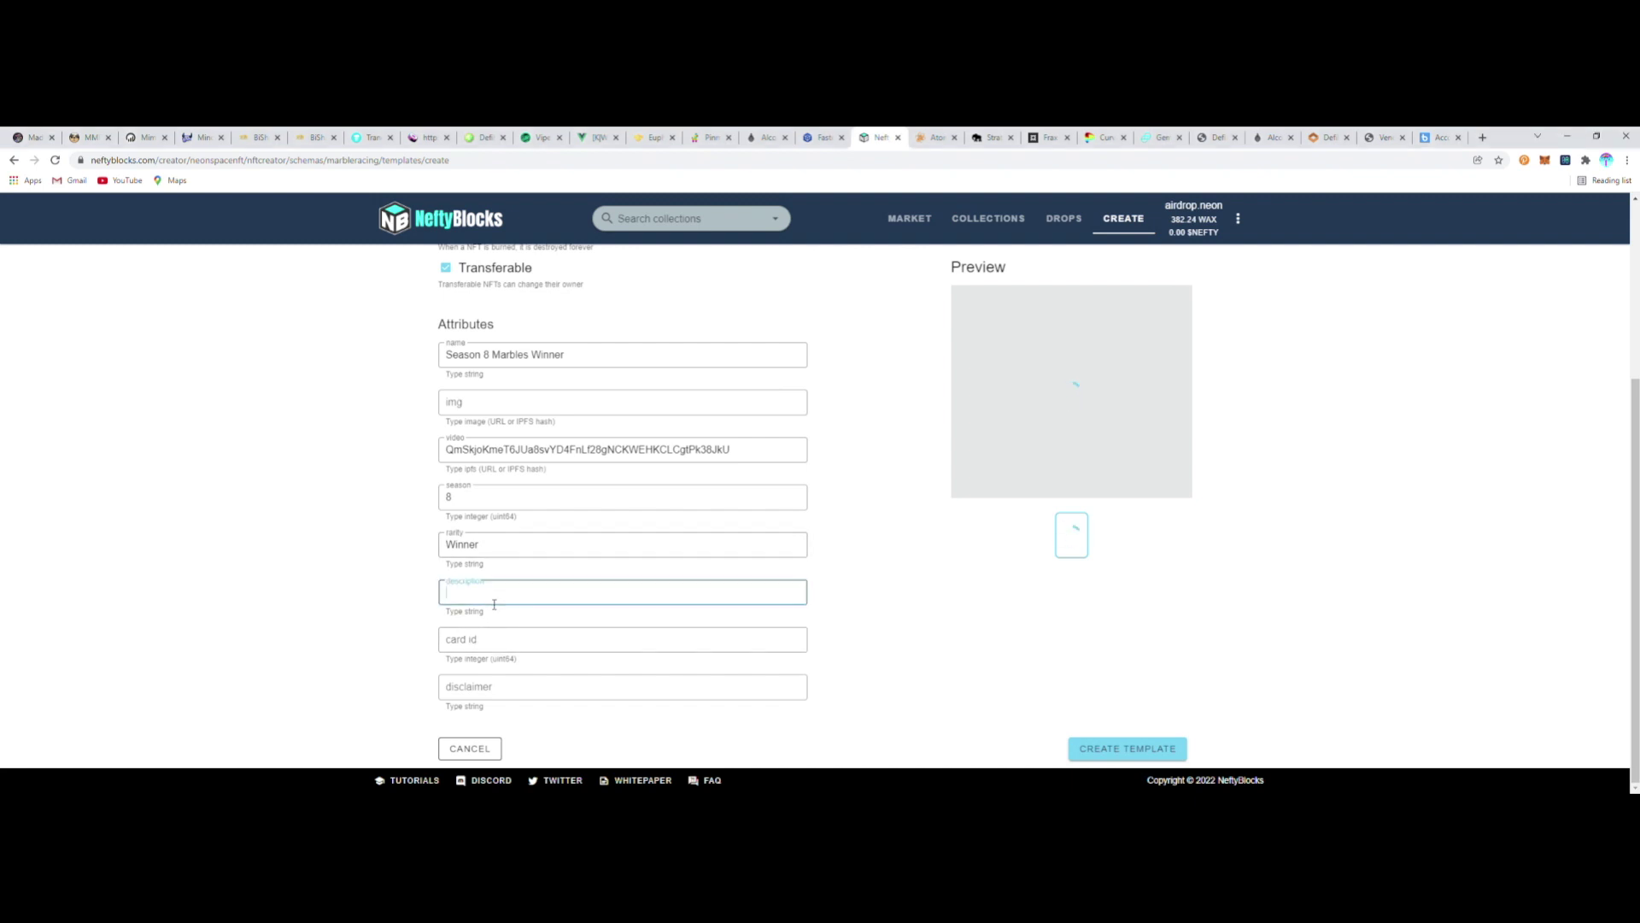
{"action": "key", "text": "ctrl+v"}
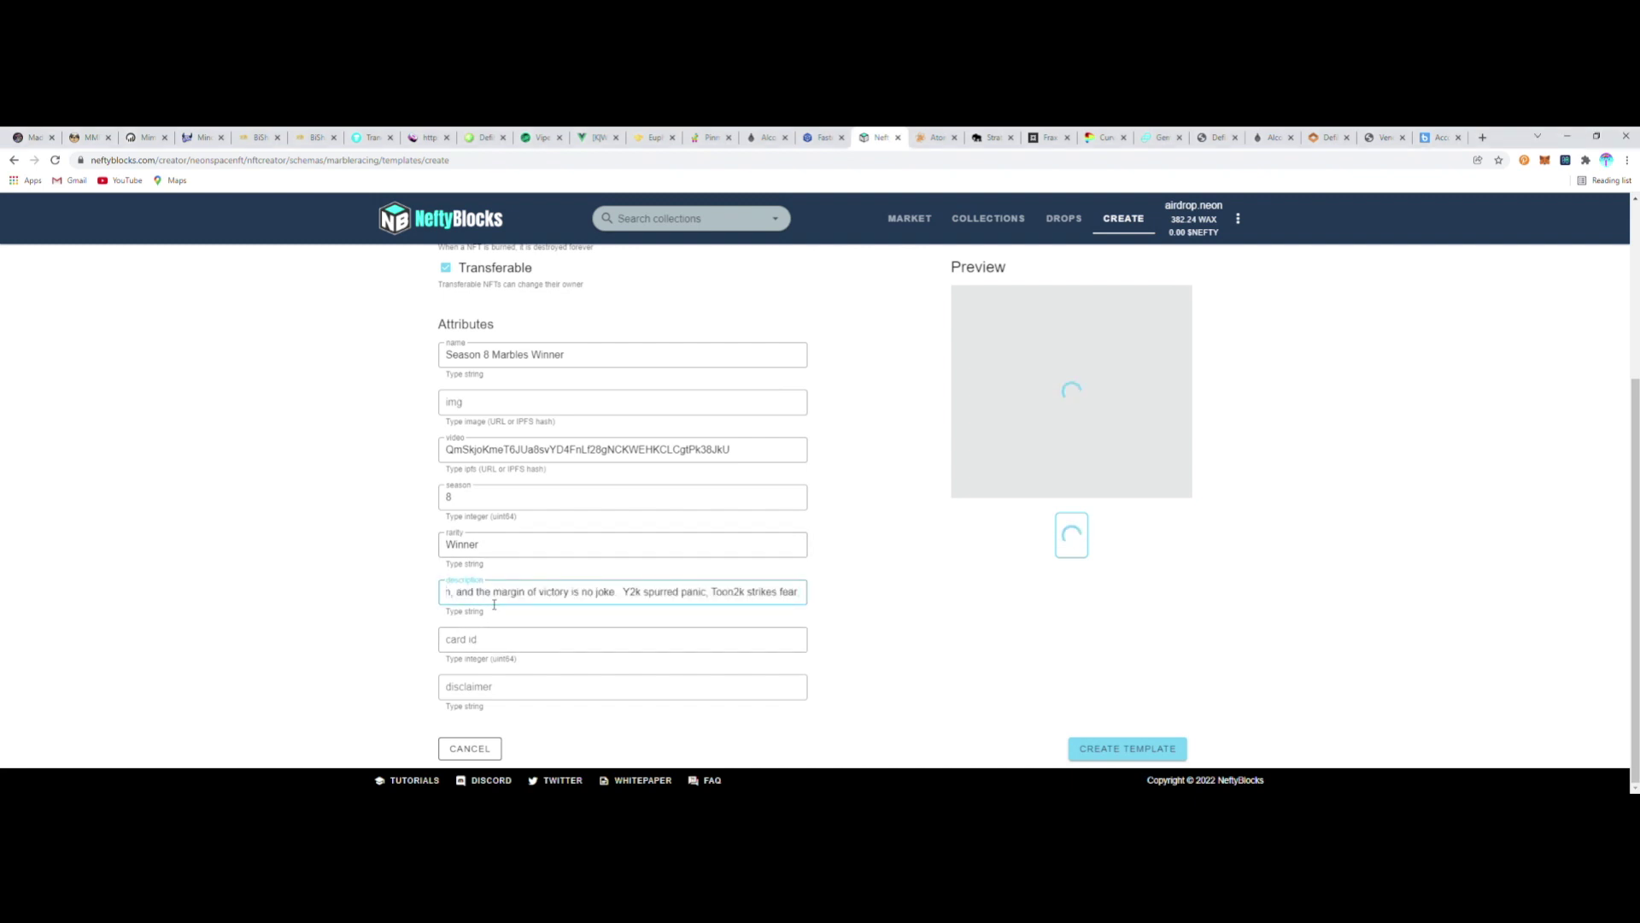
{"action": "left_click", "coordinate": [535, 636]}
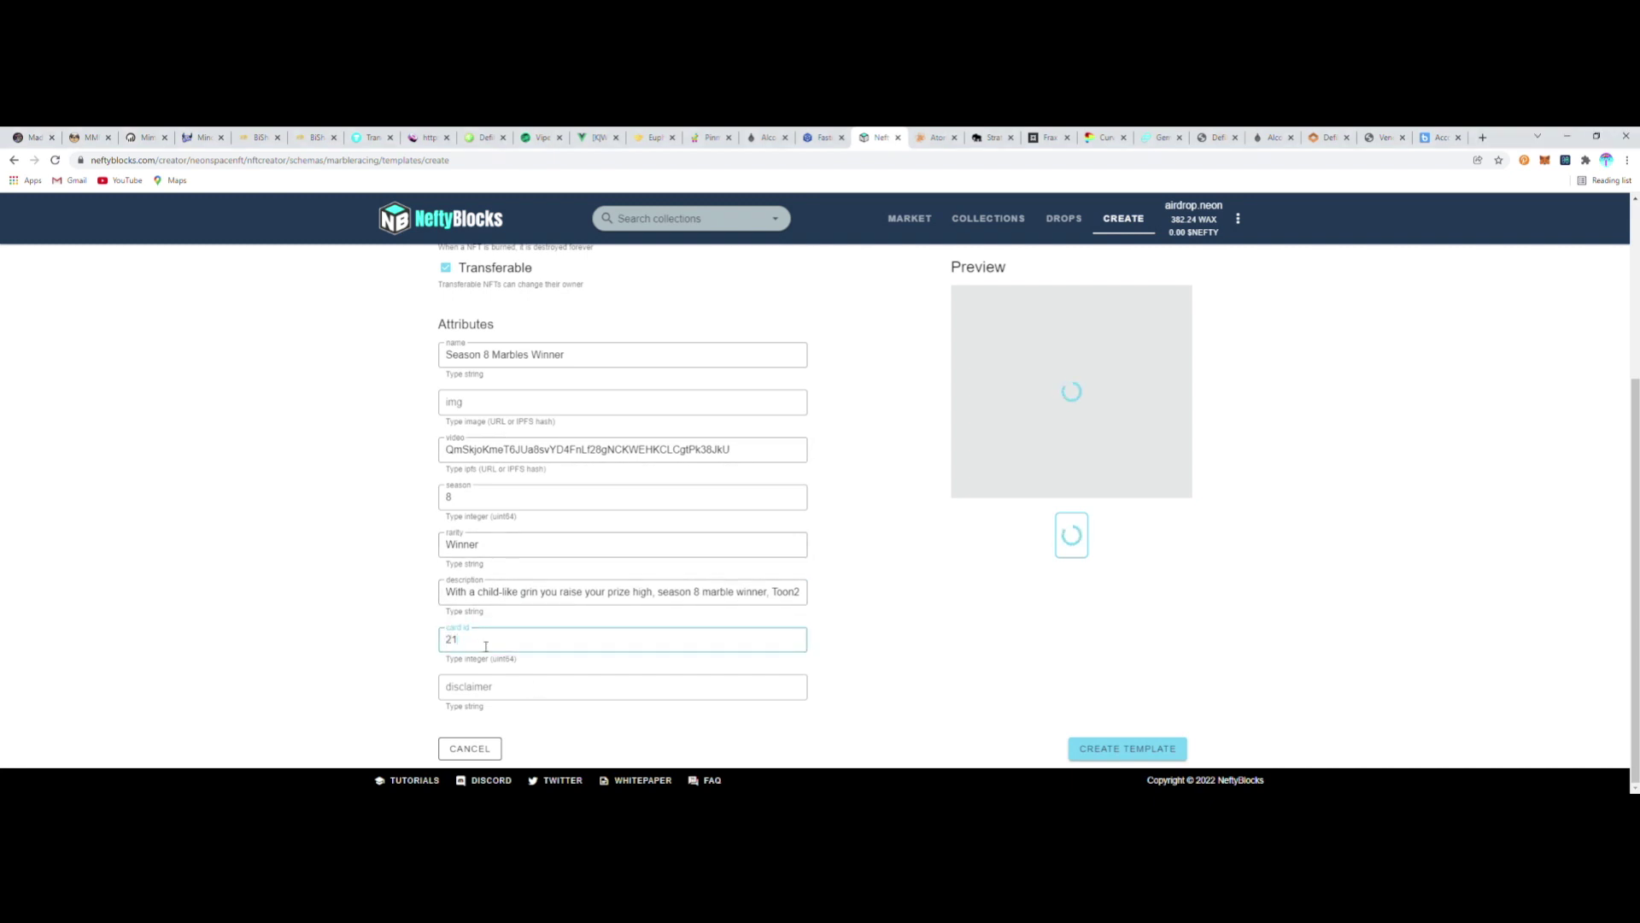
{"action": "left_click", "coordinate": [527, 688]}
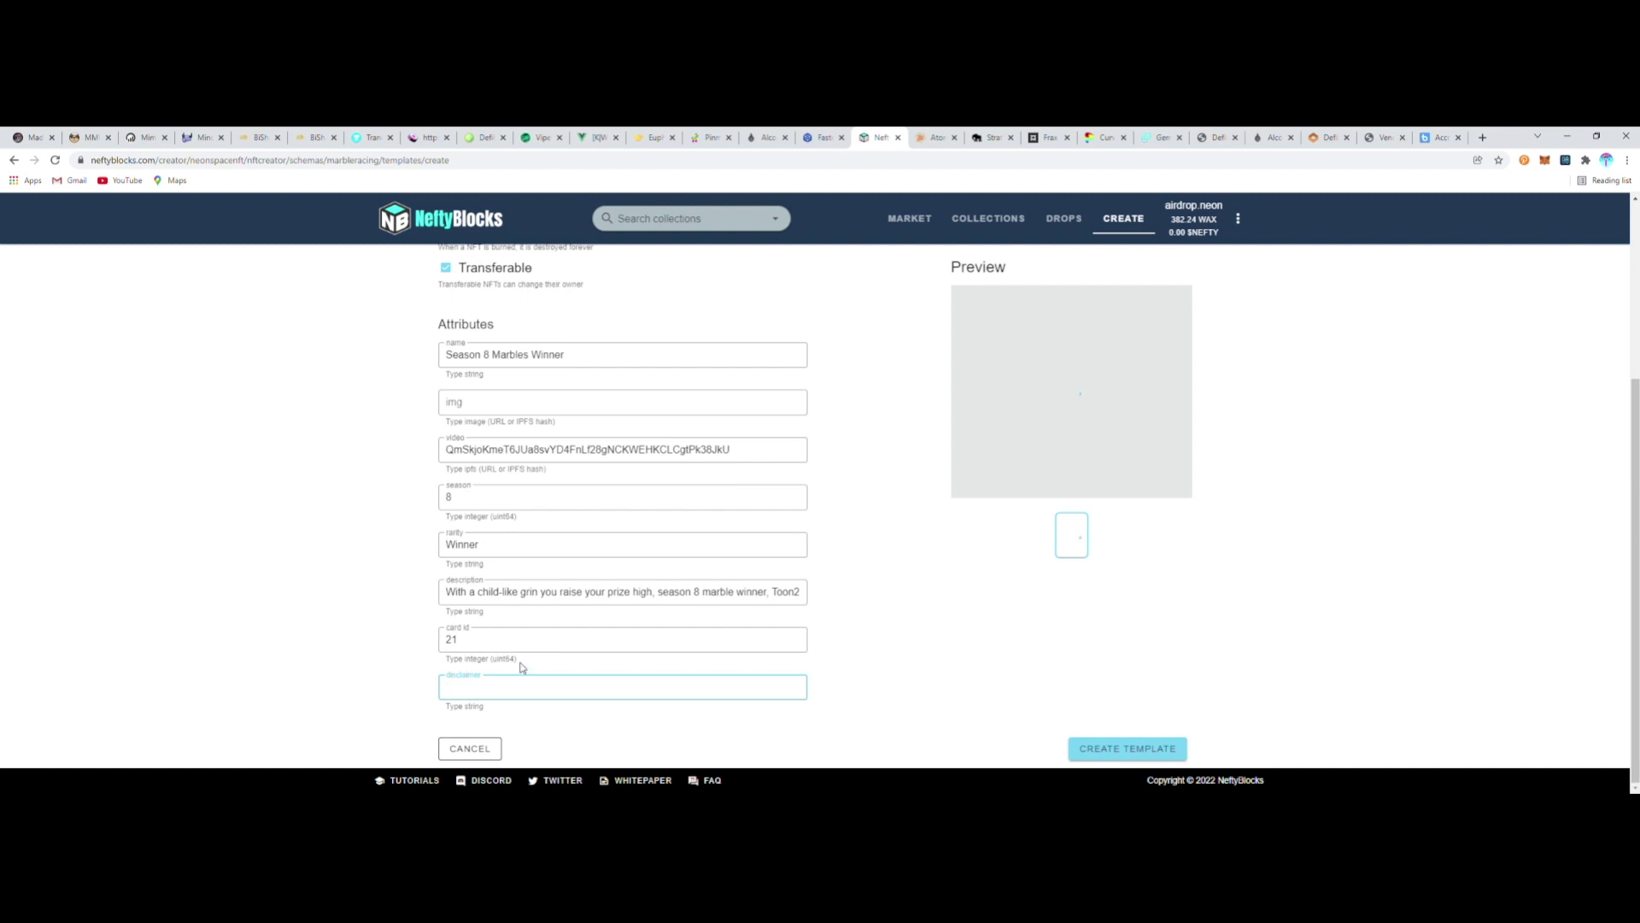
Step: Copy the disclaimer text from AtomicHub's Edgar Allen Poevich template
{"action": "left_click", "coordinate": [926, 136]}
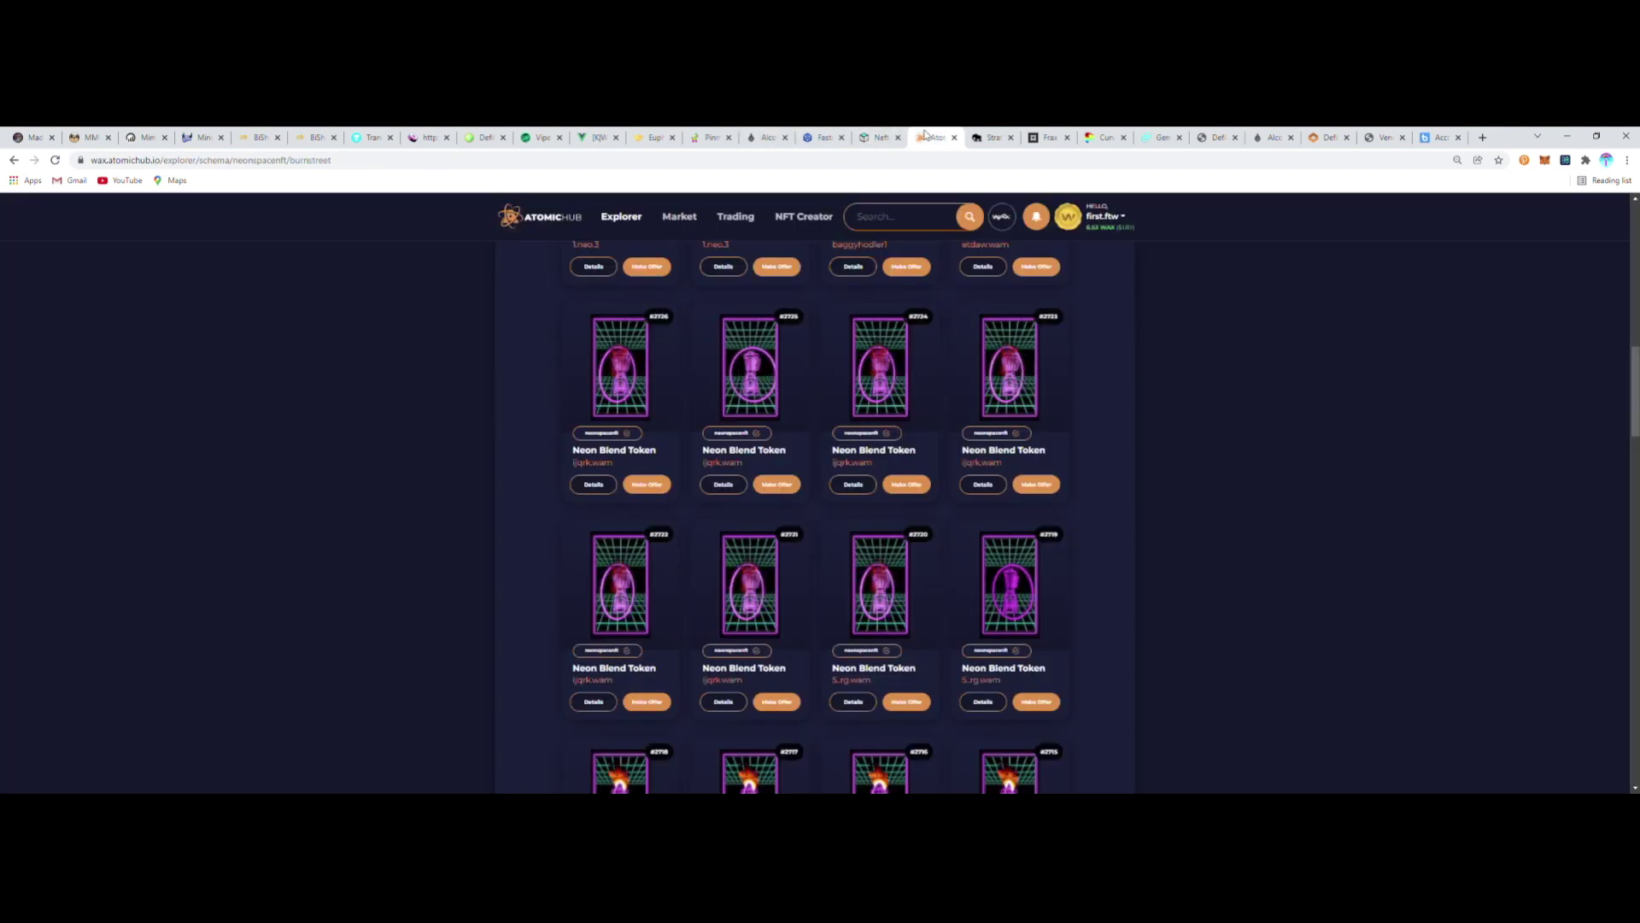
{"action": "scroll", "coordinate": [729, 403], "scroll_direction": "down", "scroll_amount": 10}
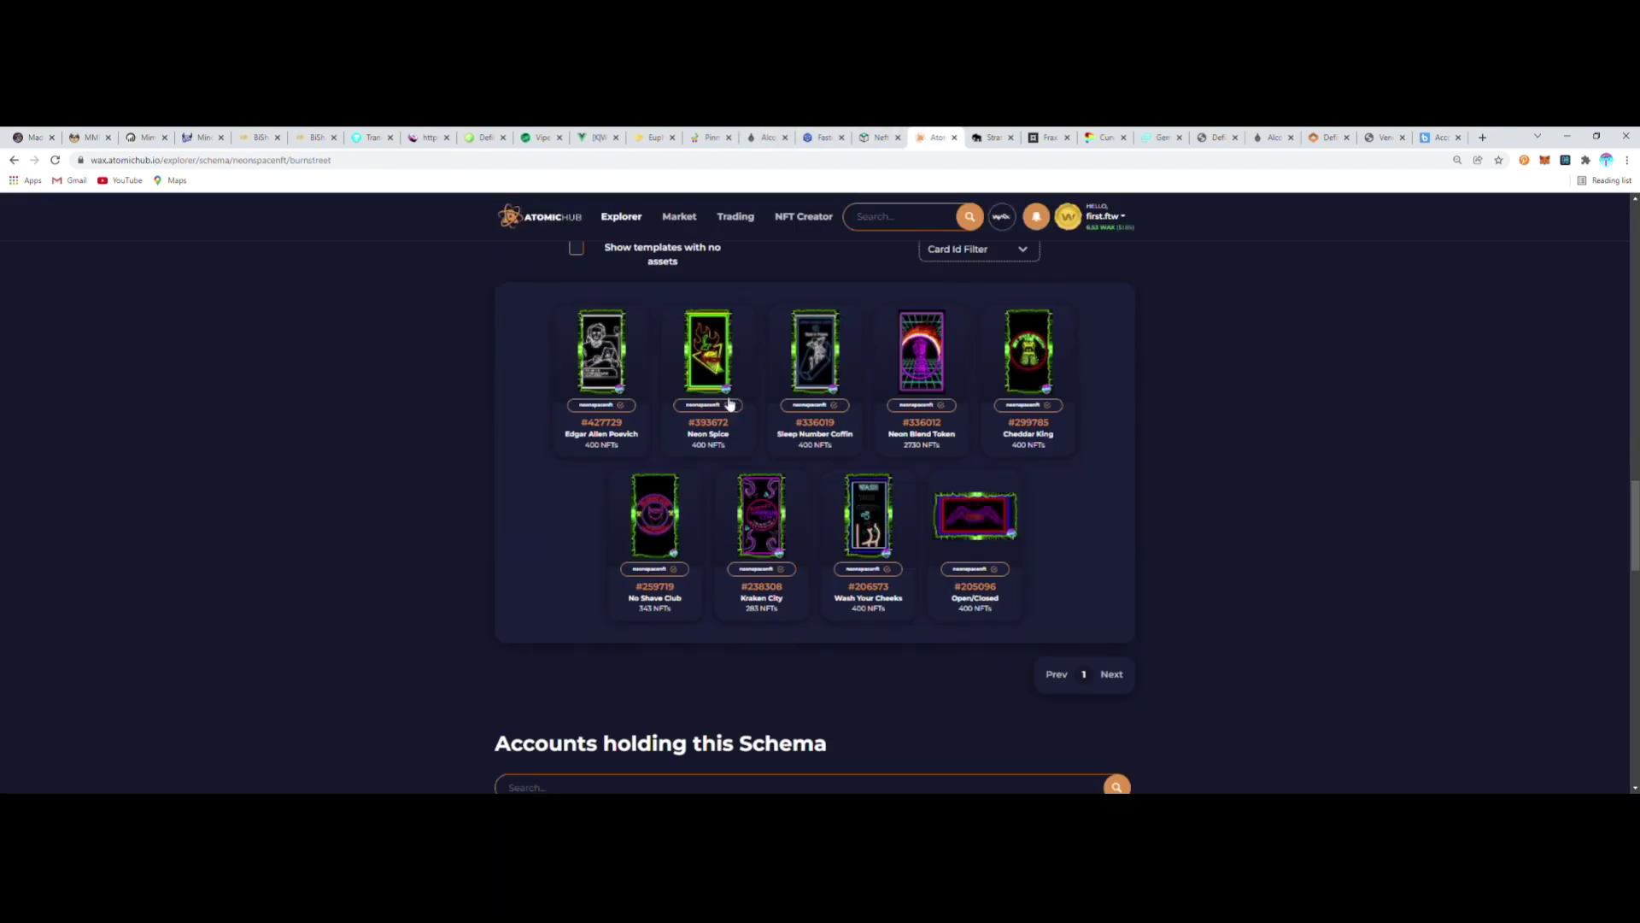
{"action": "left_click", "coordinate": [604, 357]}
{"action": "scroll", "coordinate": [739, 476], "scroll_direction": "down", "scroll_amount": 5}
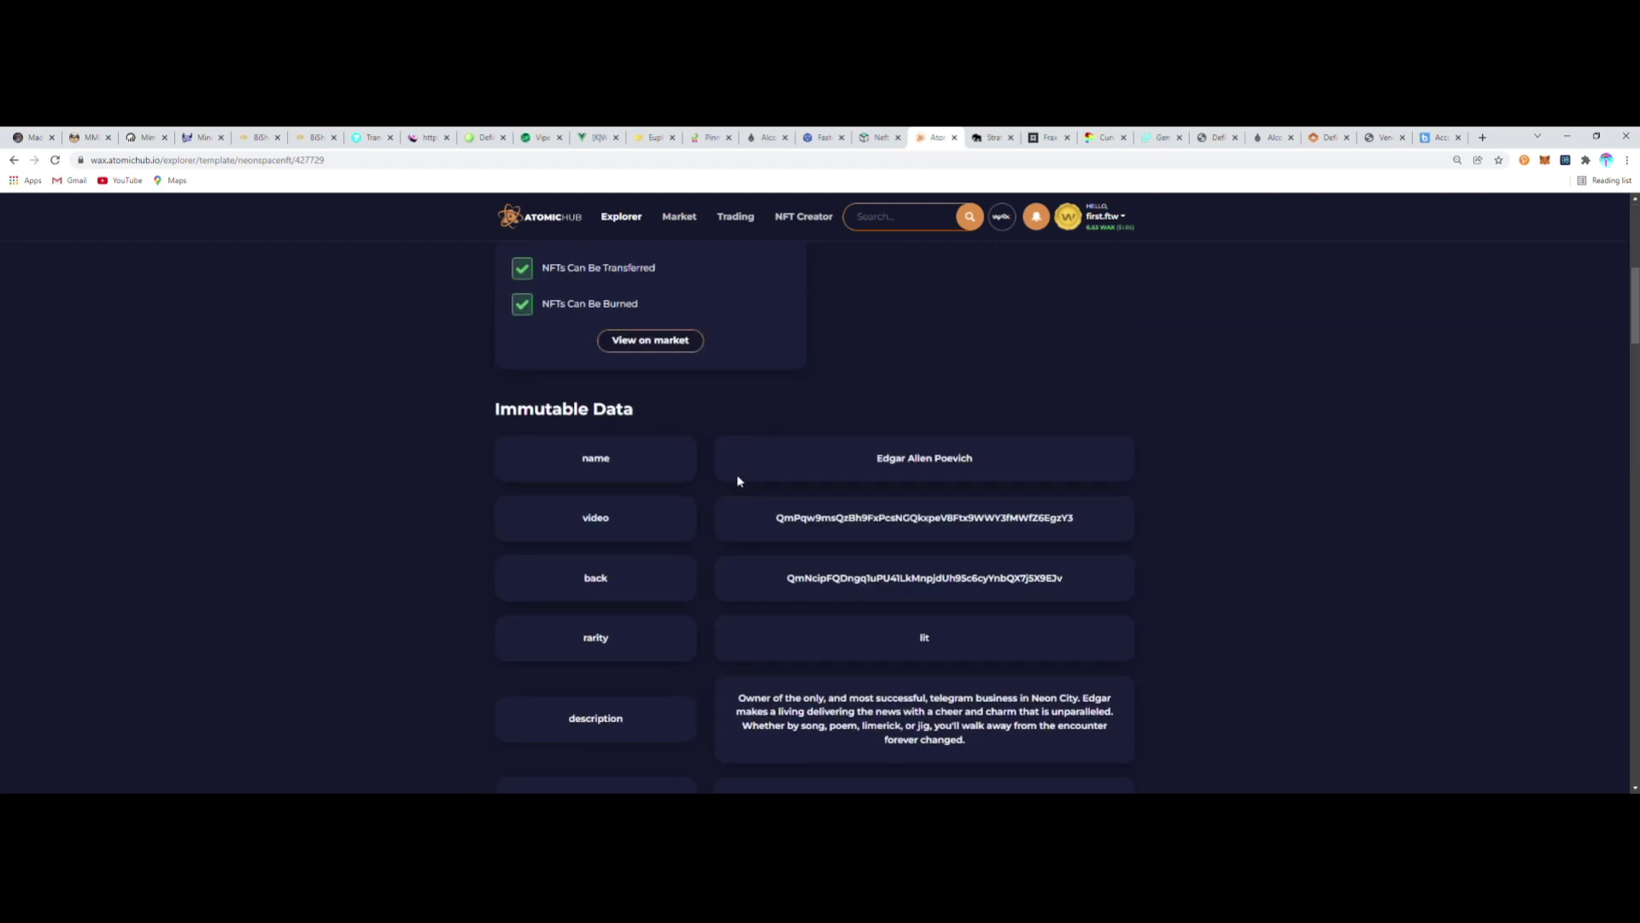
{"action": "scroll", "coordinate": [739, 481], "scroll_direction": "down", "scroll_amount": 2}
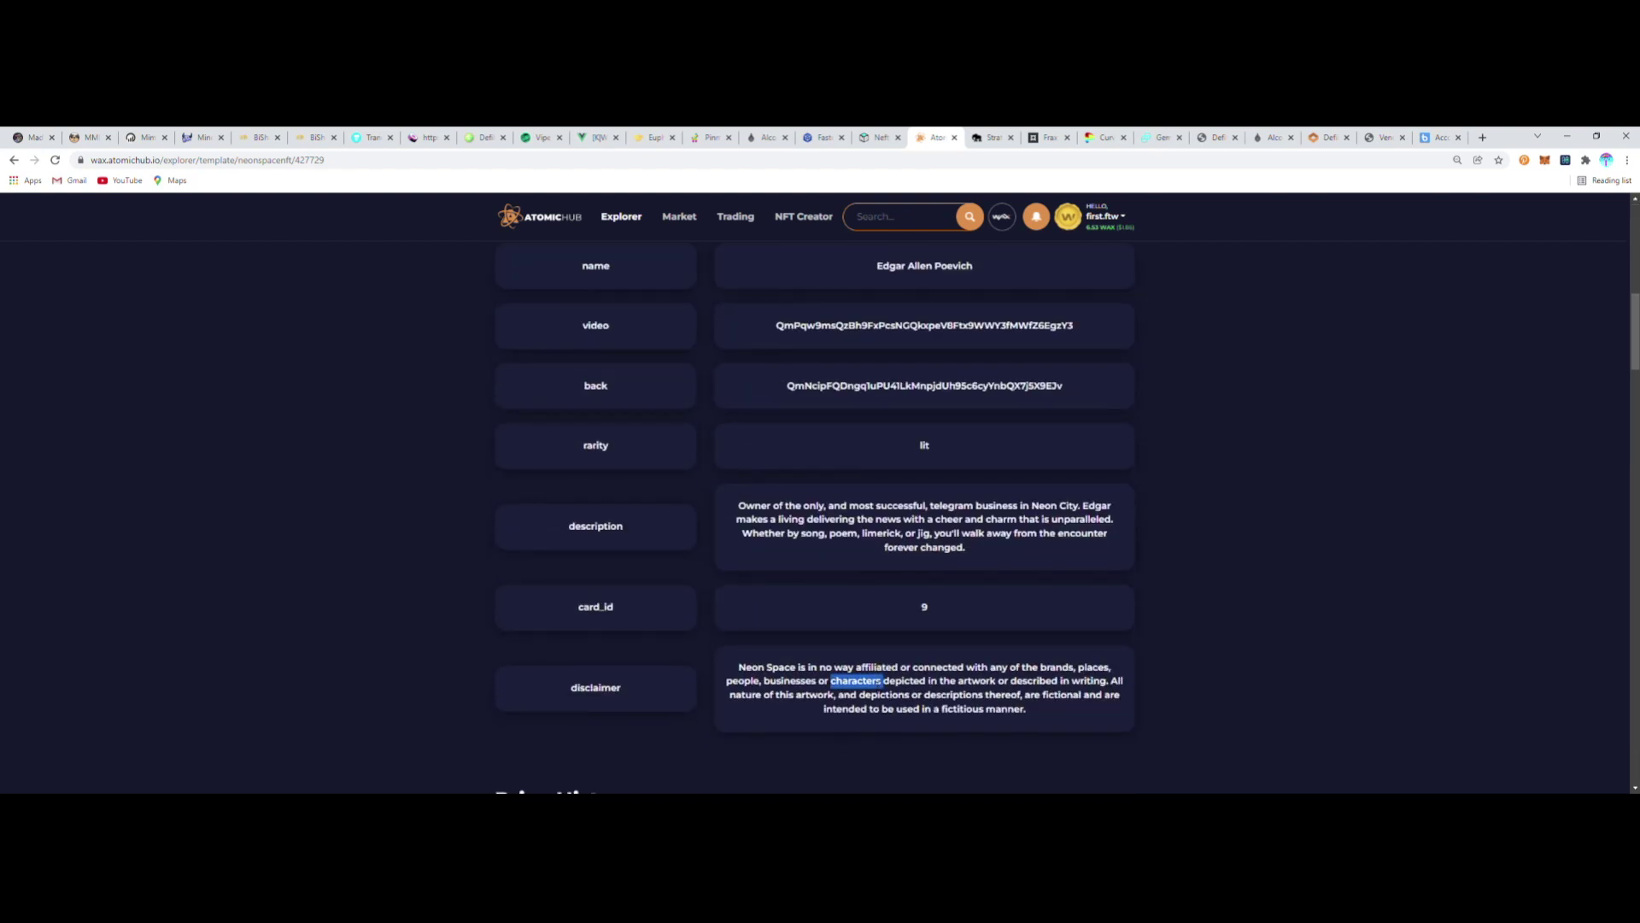
{"action": "triple_click", "coordinate": [878, 681]}
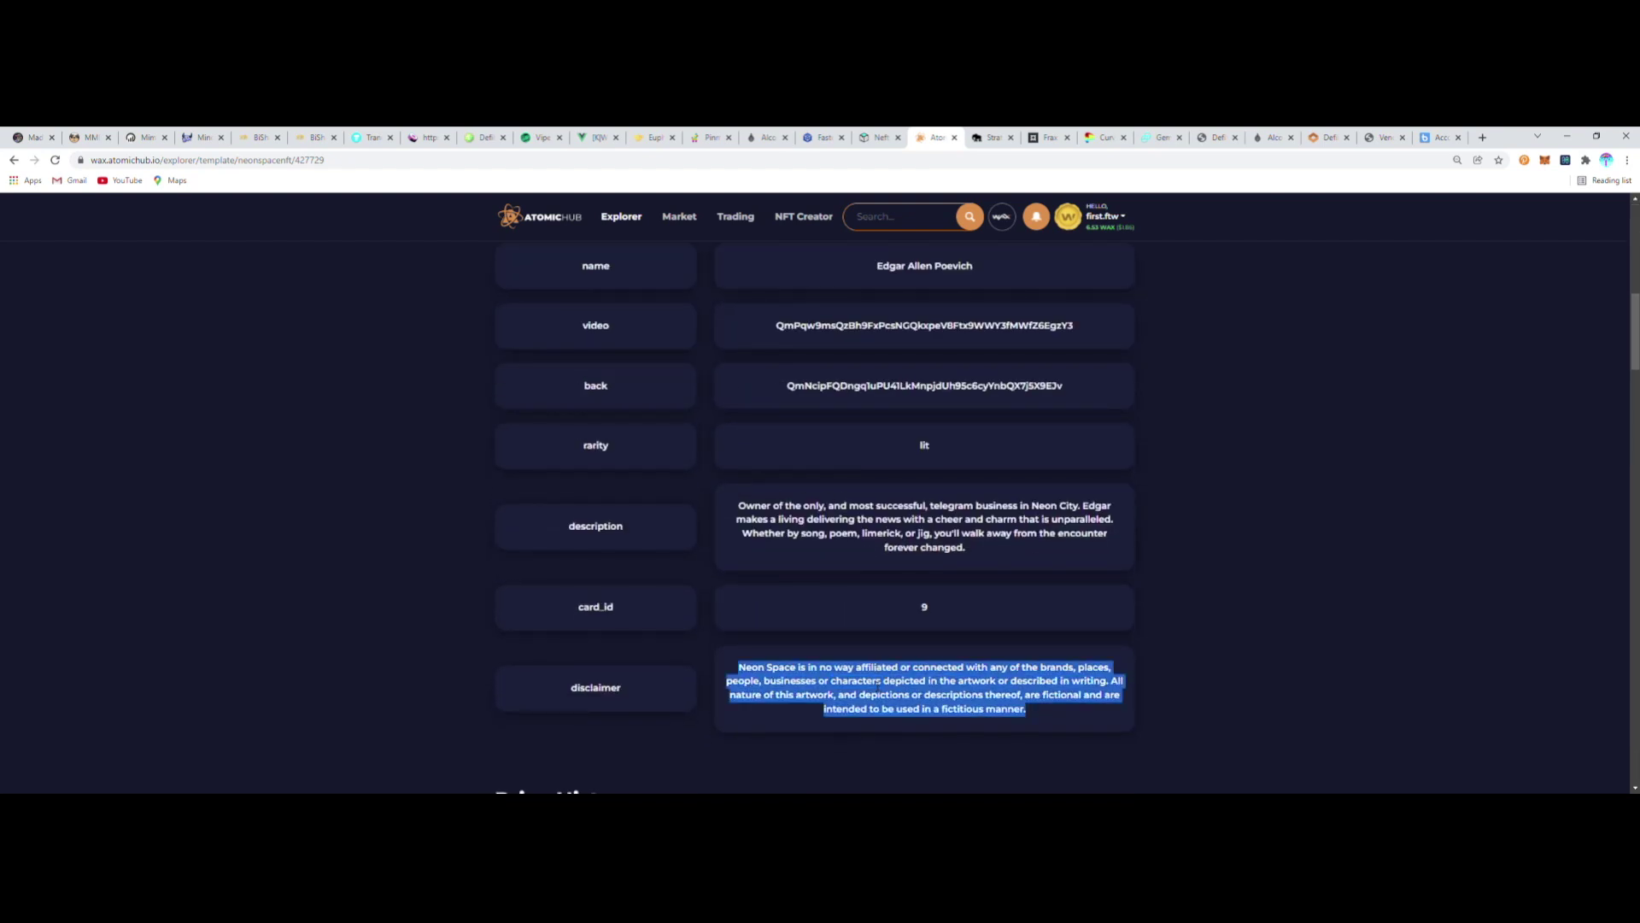
{"action": "left_click", "coordinate": [864, 136]}
Step: Paste the Neon Space disclaimer into the disclaimer field and check it
{"action": "key", "text": "ctrl+v"}
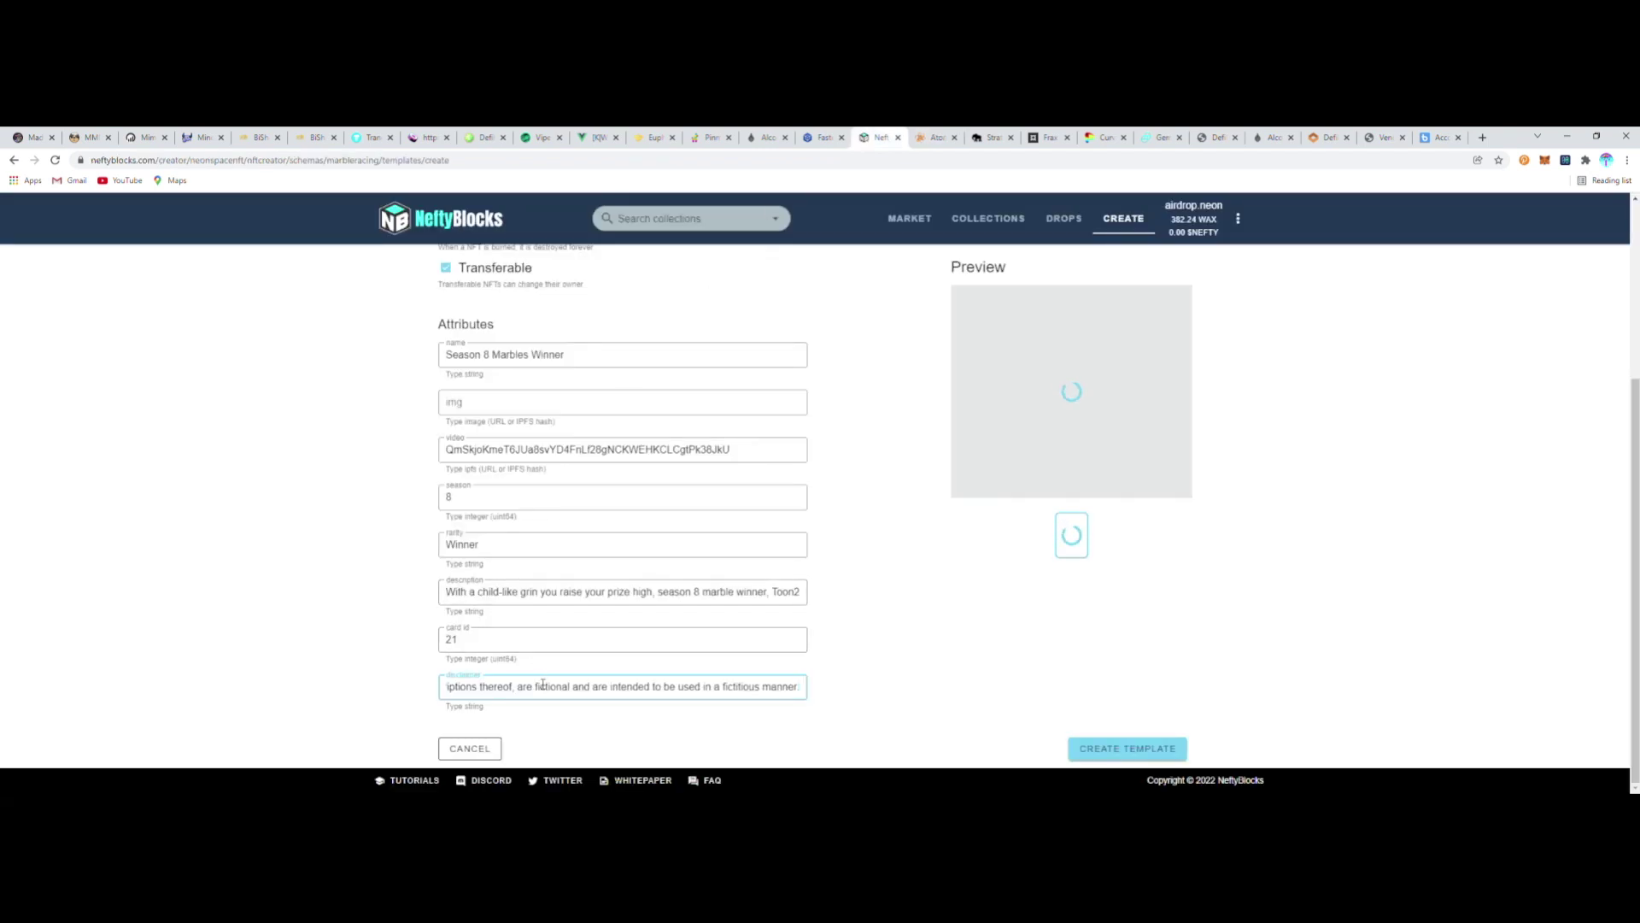
{"action": "left_click_drag", "start_coordinate": [803, 697], "coordinate": [282, 698]}
{"action": "left_click", "coordinate": [360, 661]}
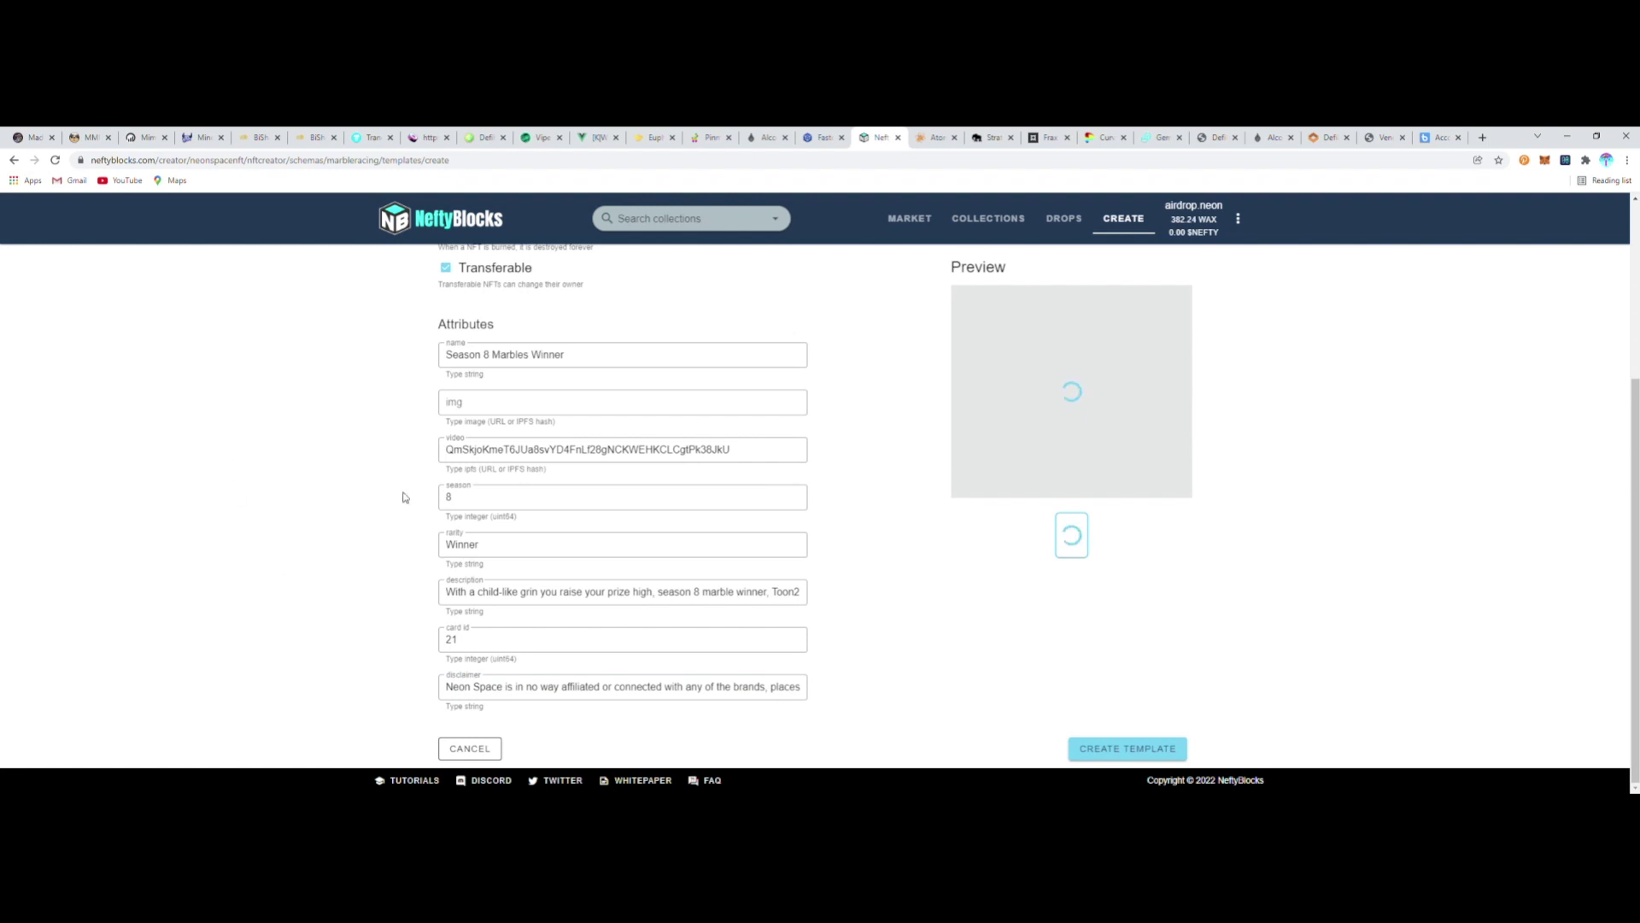
Step: Review the completed form and create the Season 8 Marbles Winner template
{"action": "scroll", "coordinate": [404, 497], "scroll_direction": "up", "scroll_amount": 3}
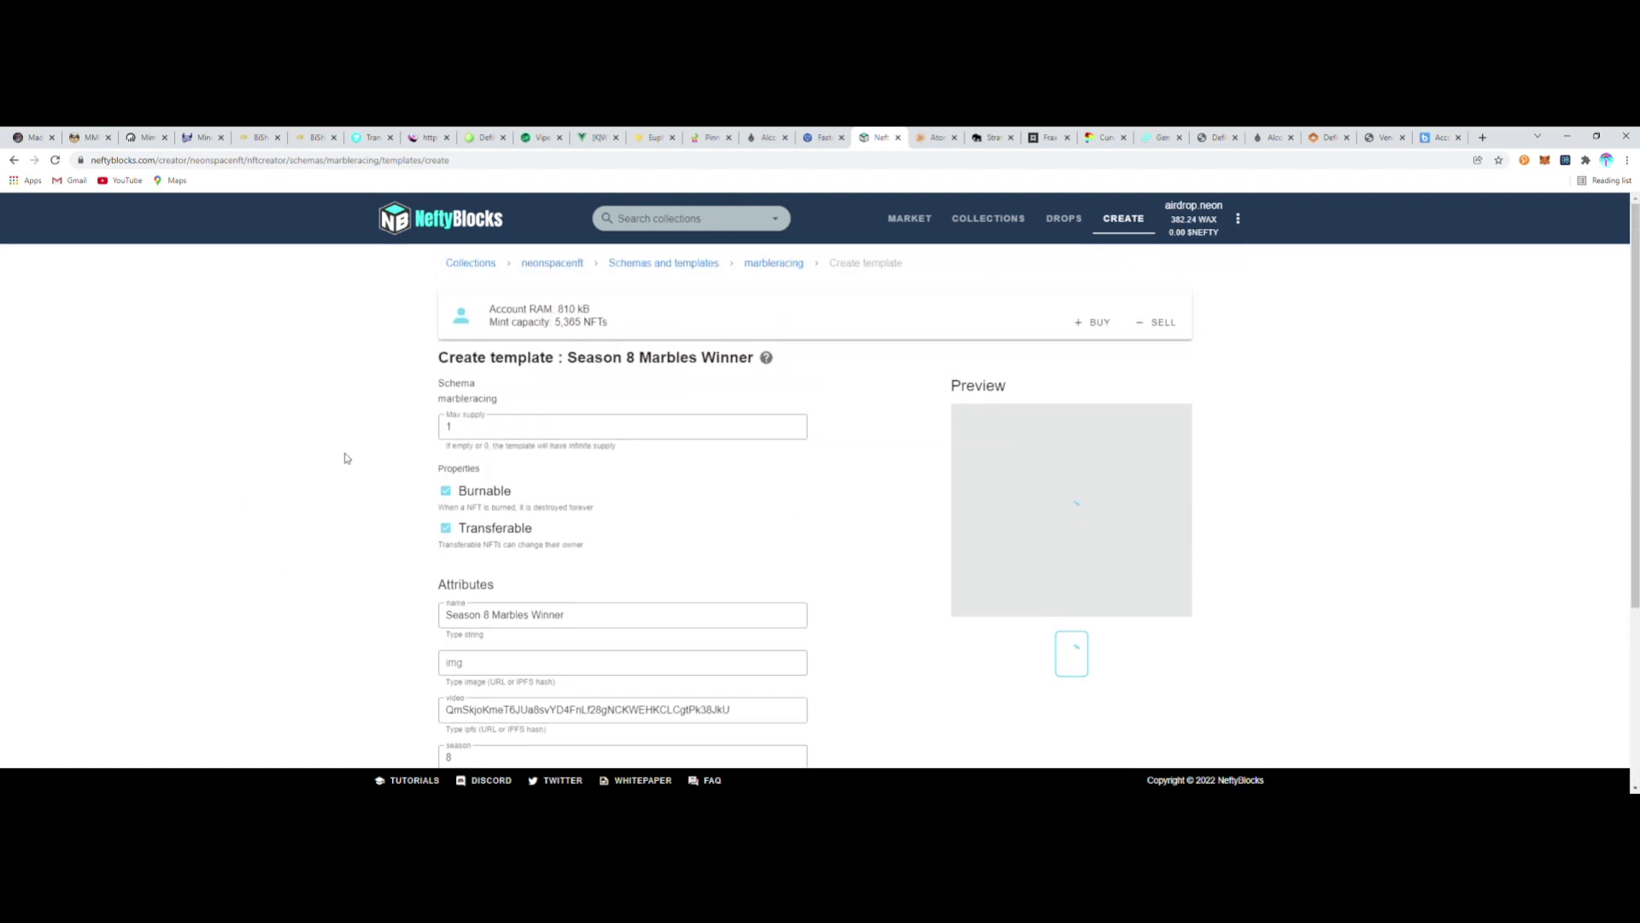
{"action": "scroll", "coordinate": [346, 458], "scroll_direction": "down", "scroll_amount": 2}
{"action": "mouse_move", "coordinate": [1079, 428]}
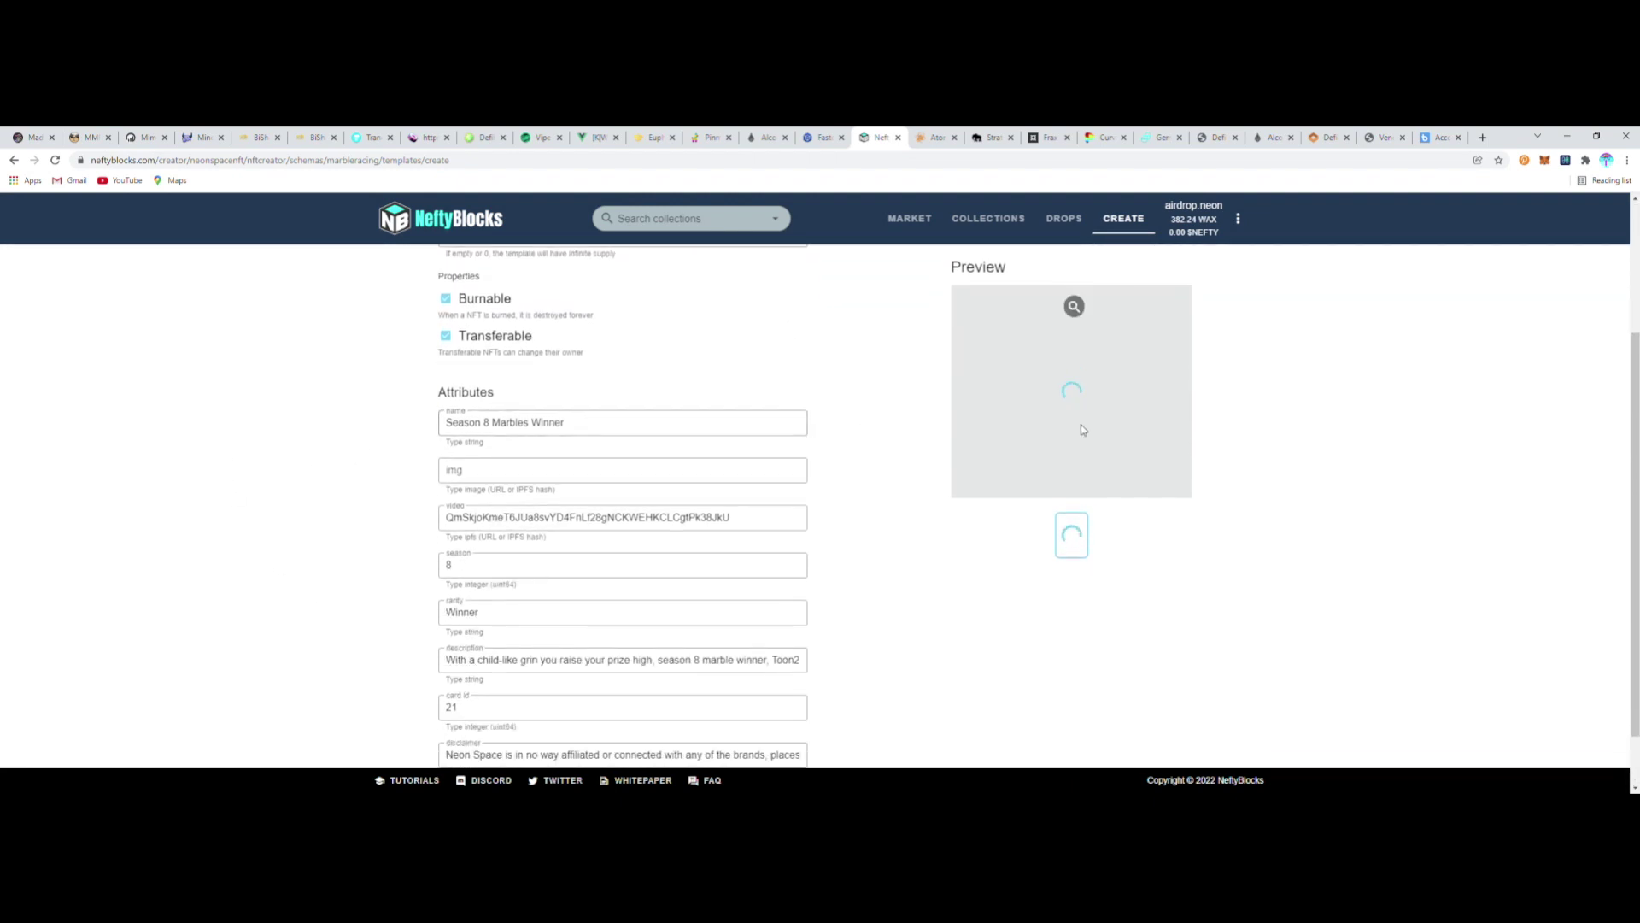
{"action": "scroll", "coordinate": [1026, 359], "scroll_direction": "down", "scroll_amount": 1}
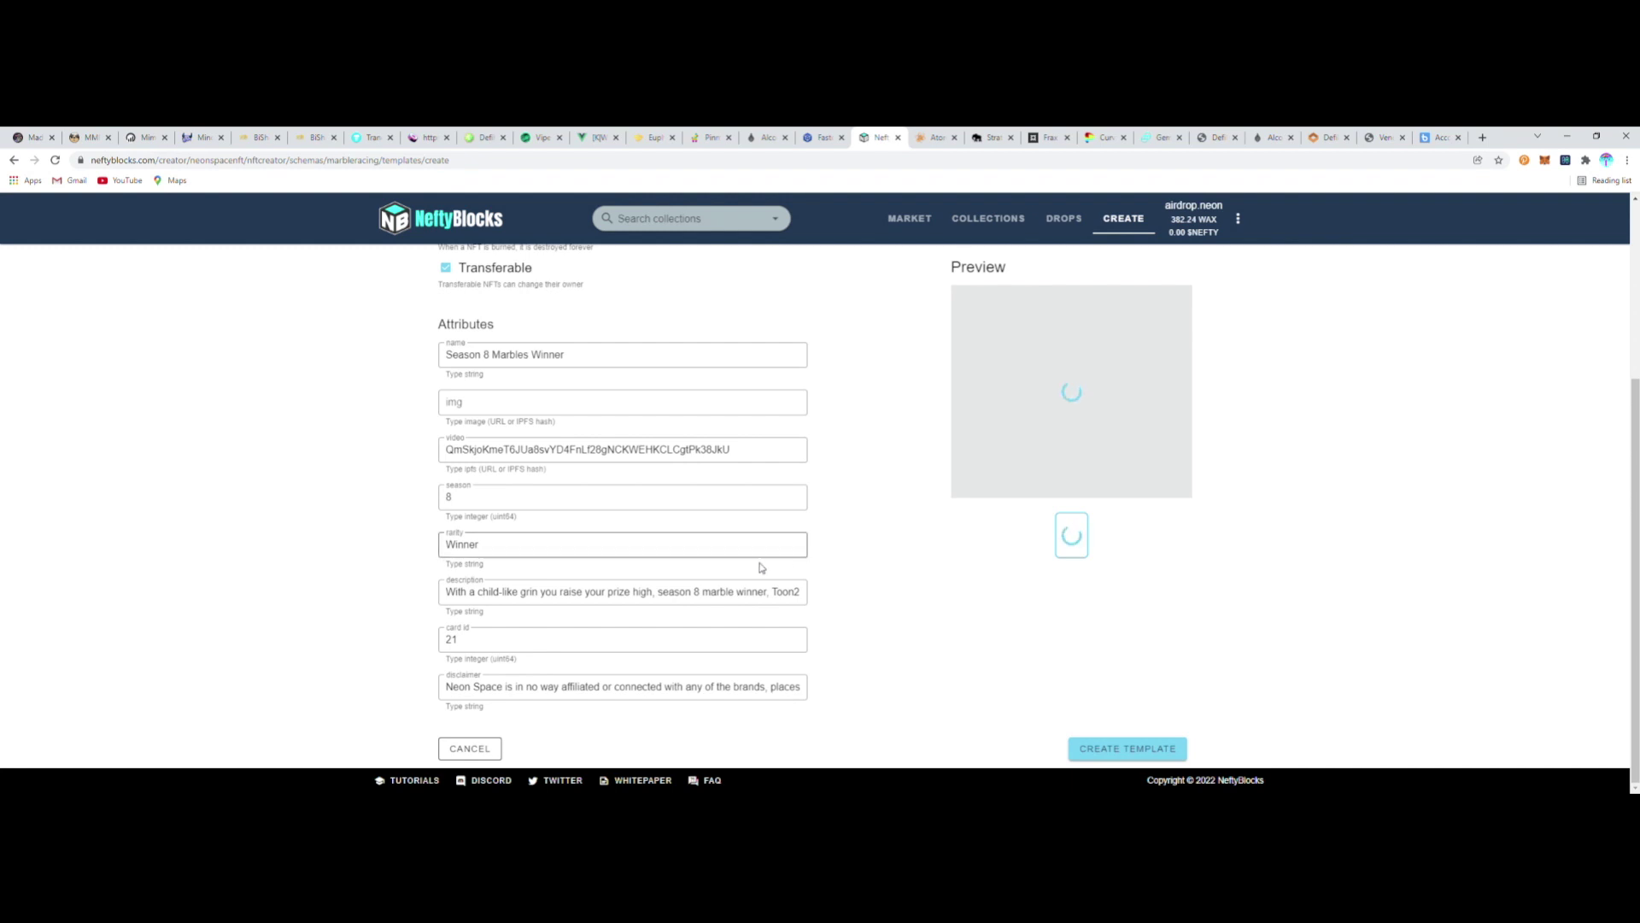
{"action": "left_click", "coordinate": [696, 596]}
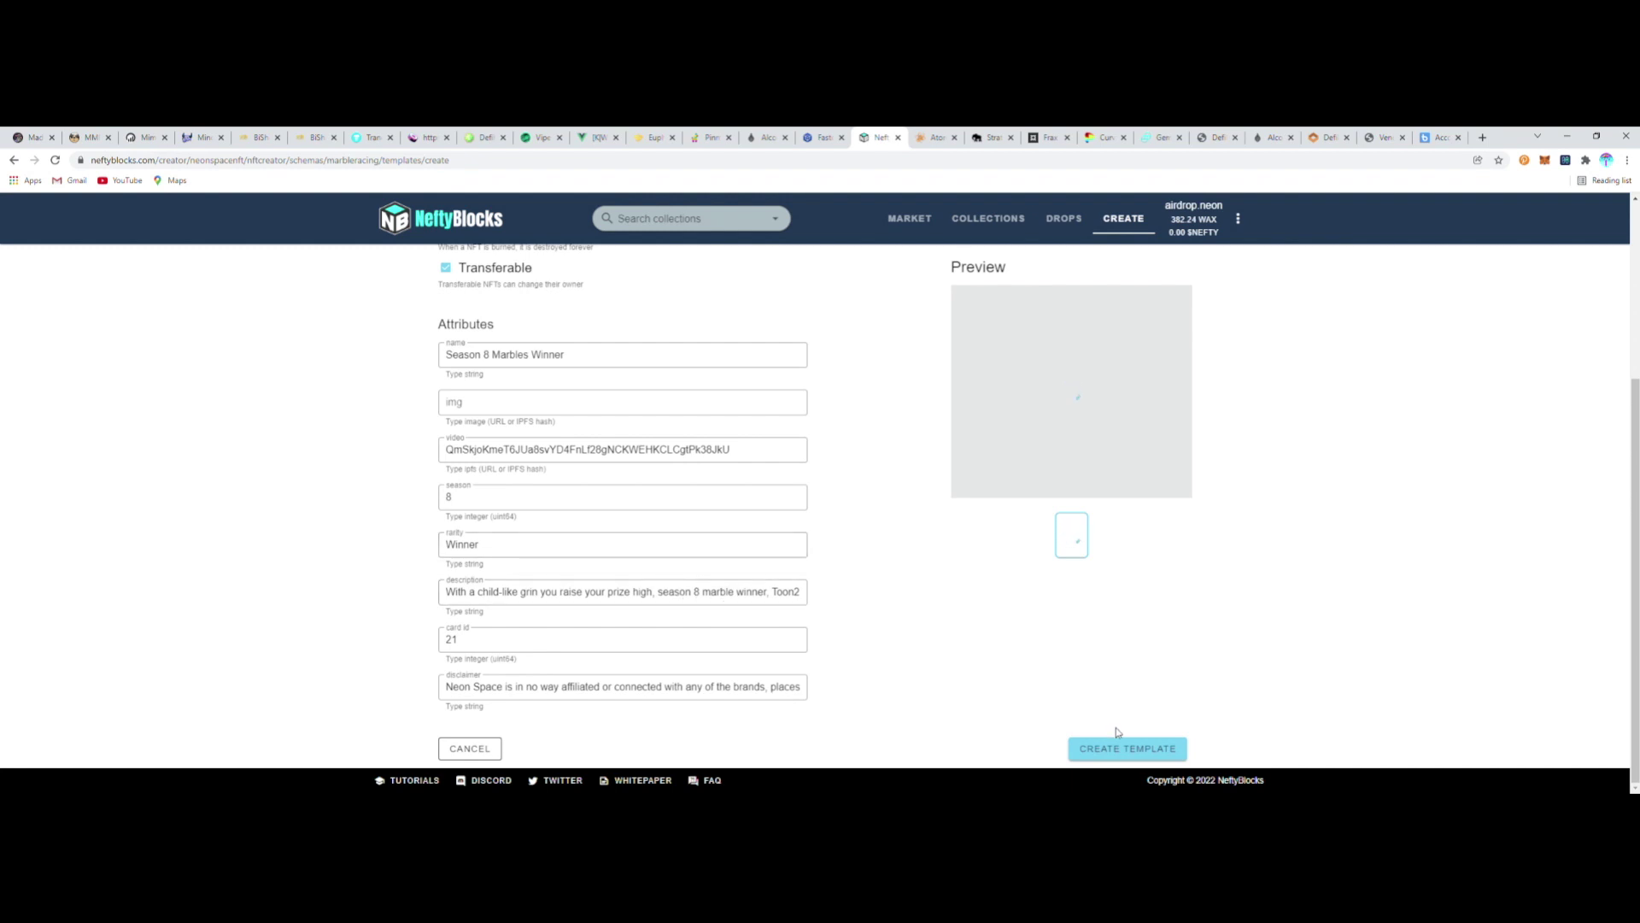
{"action": "left_click", "coordinate": [1123, 750]}
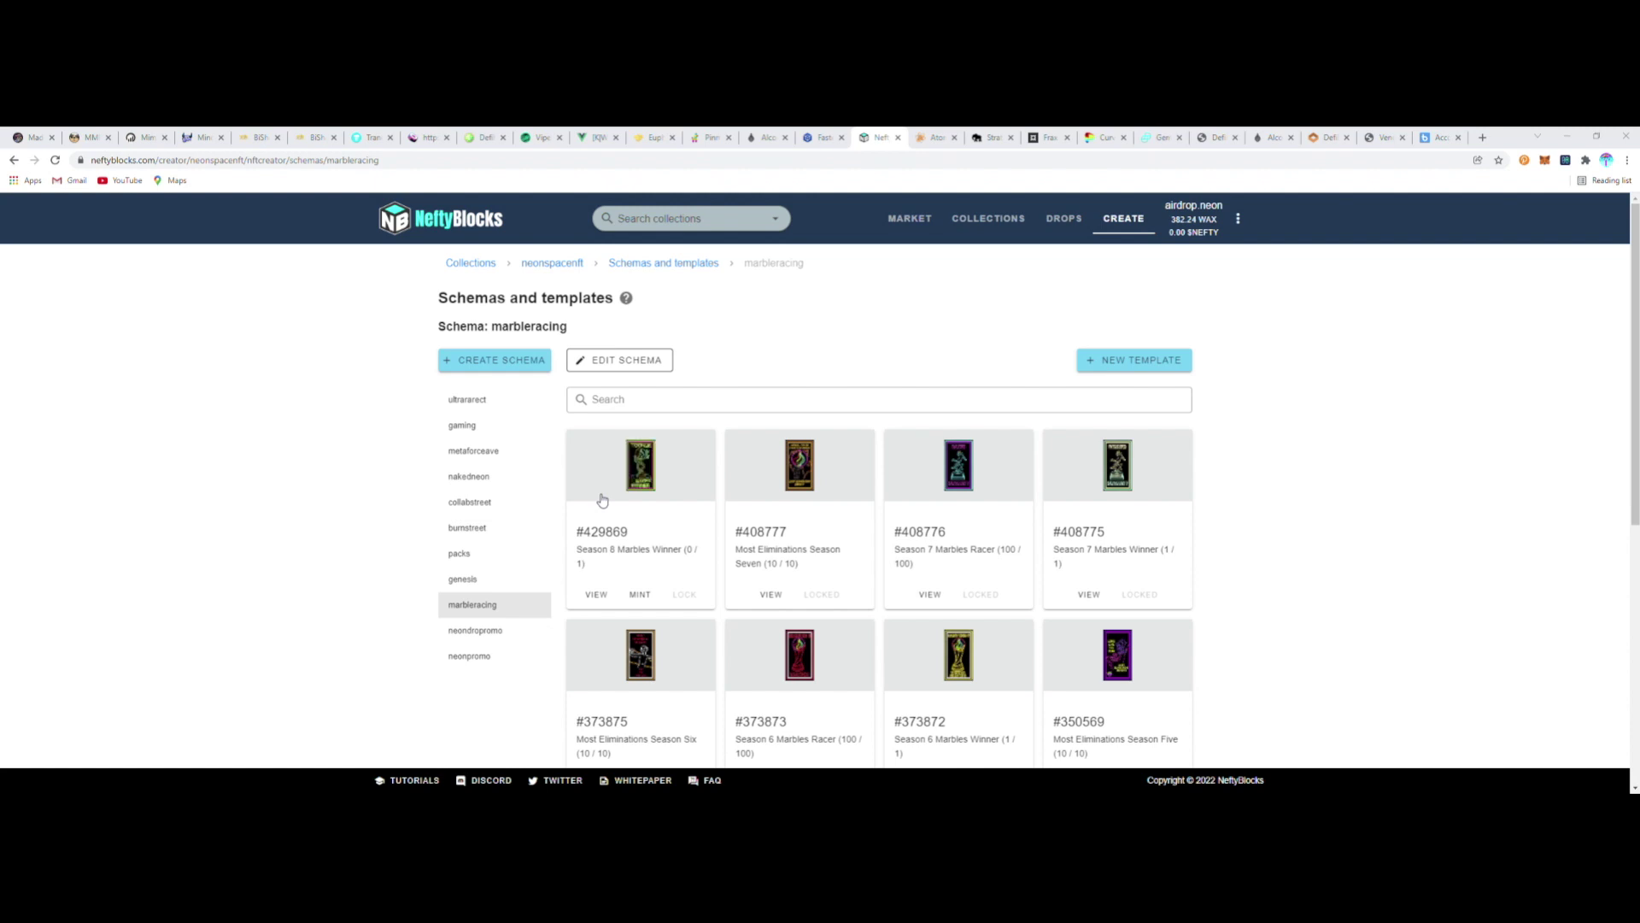
Step: Open the details page of template #429869 Season 8 Marbles Winner
{"action": "left_click", "coordinate": [688, 488]}
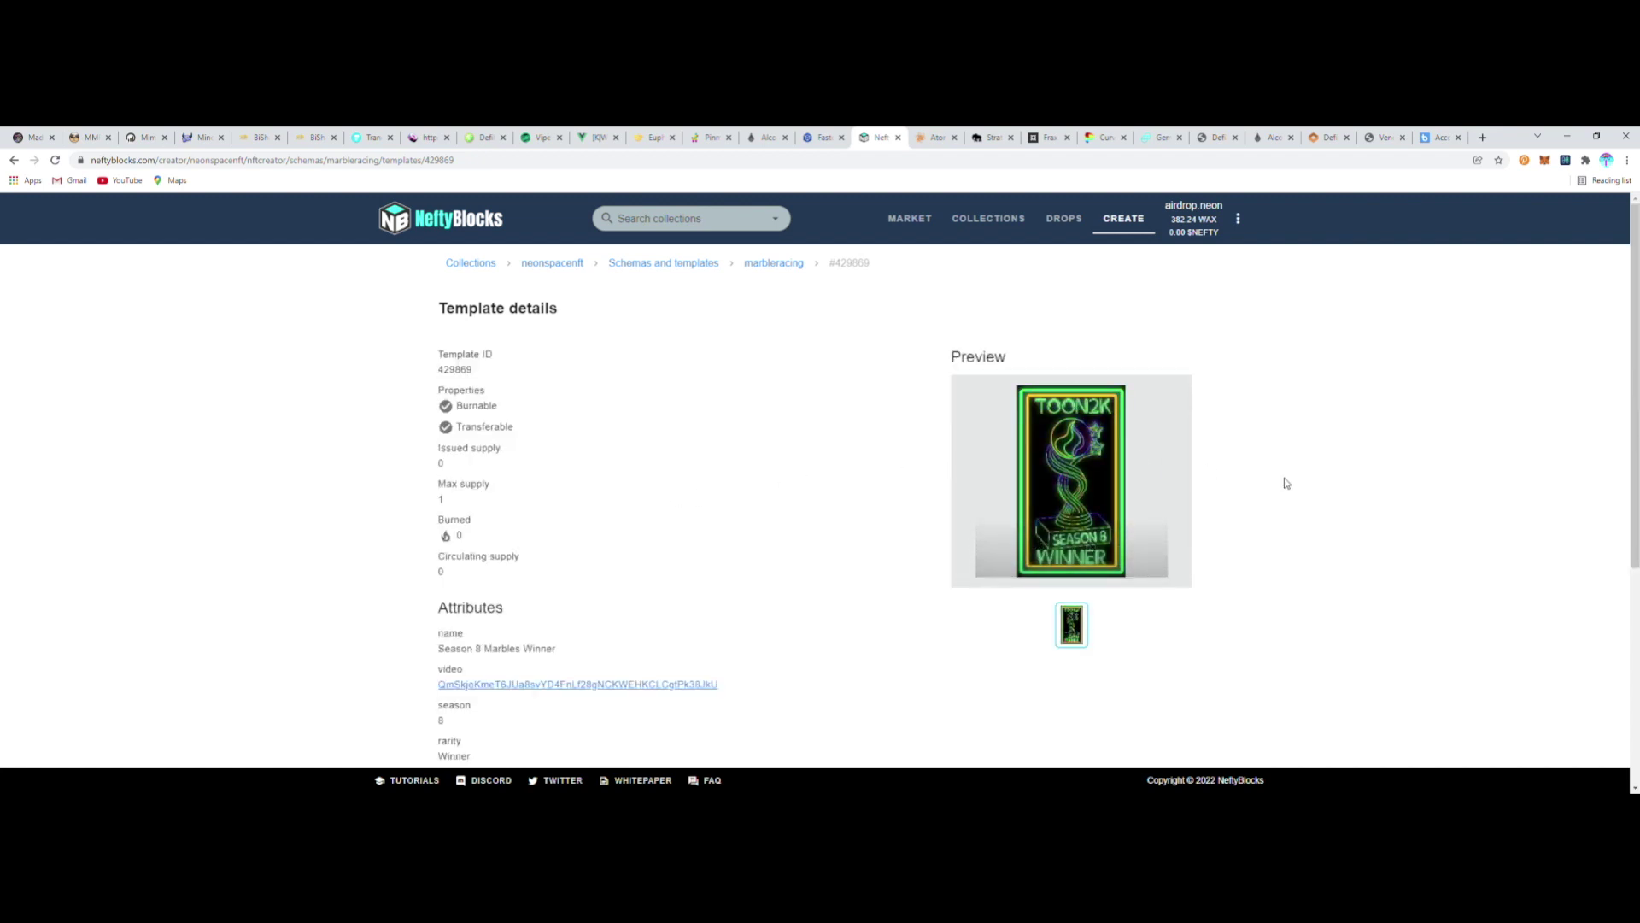
{"action": "scroll", "coordinate": [1286, 484], "scroll_direction": "down", "scroll_amount": 4}
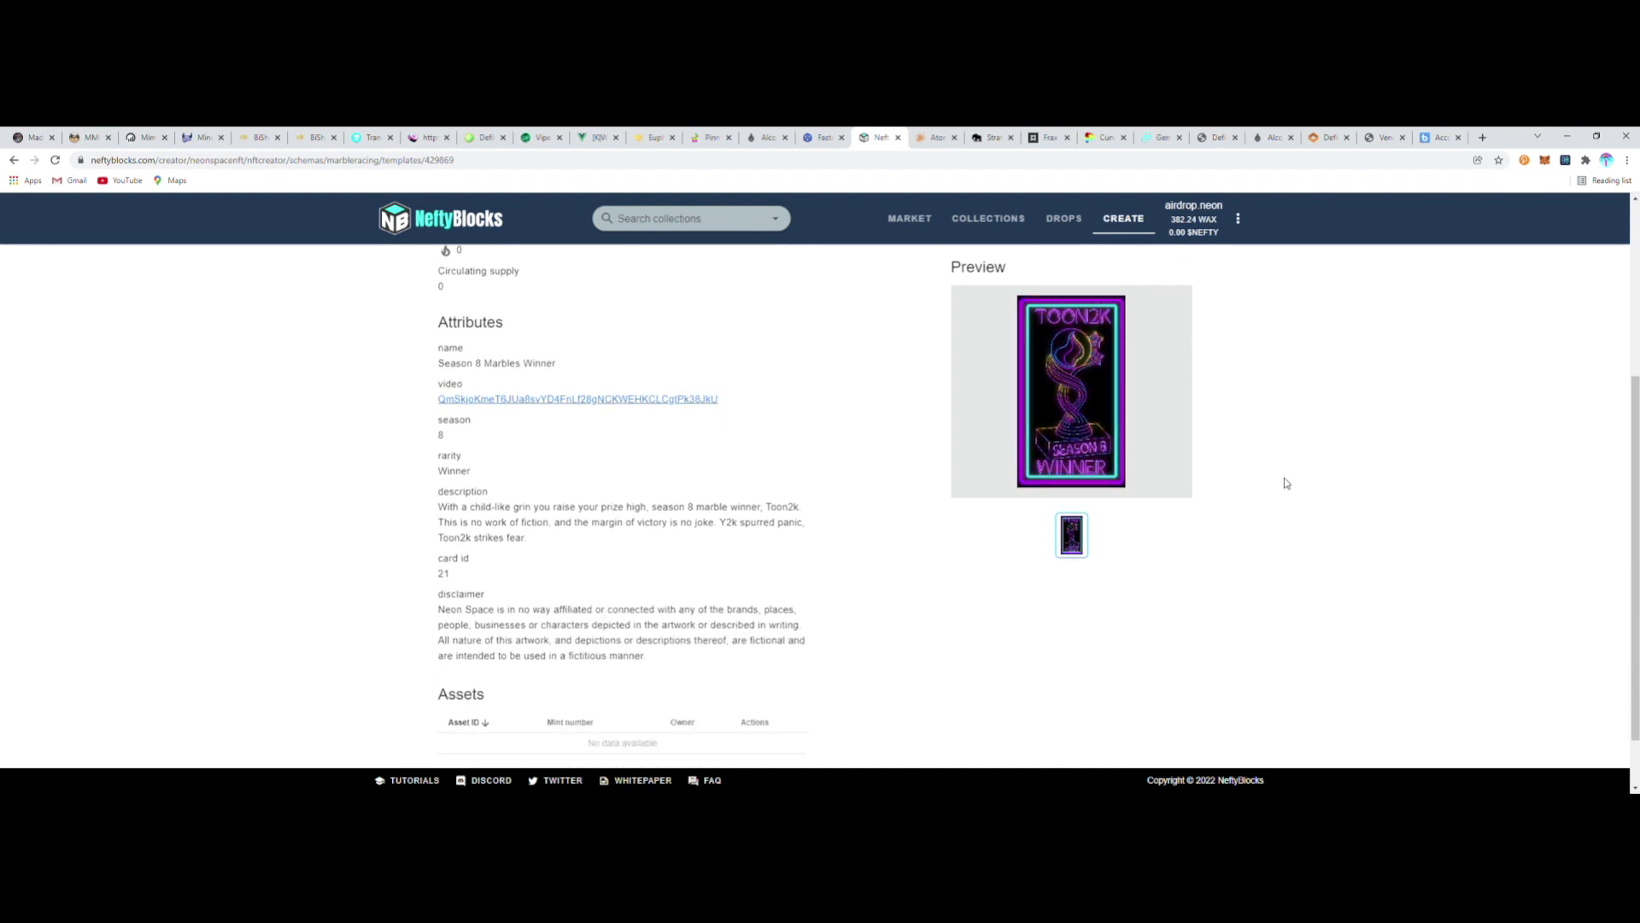
{"action": "scroll", "coordinate": [1285, 484], "scroll_direction": "up", "scroll_amount": 4}
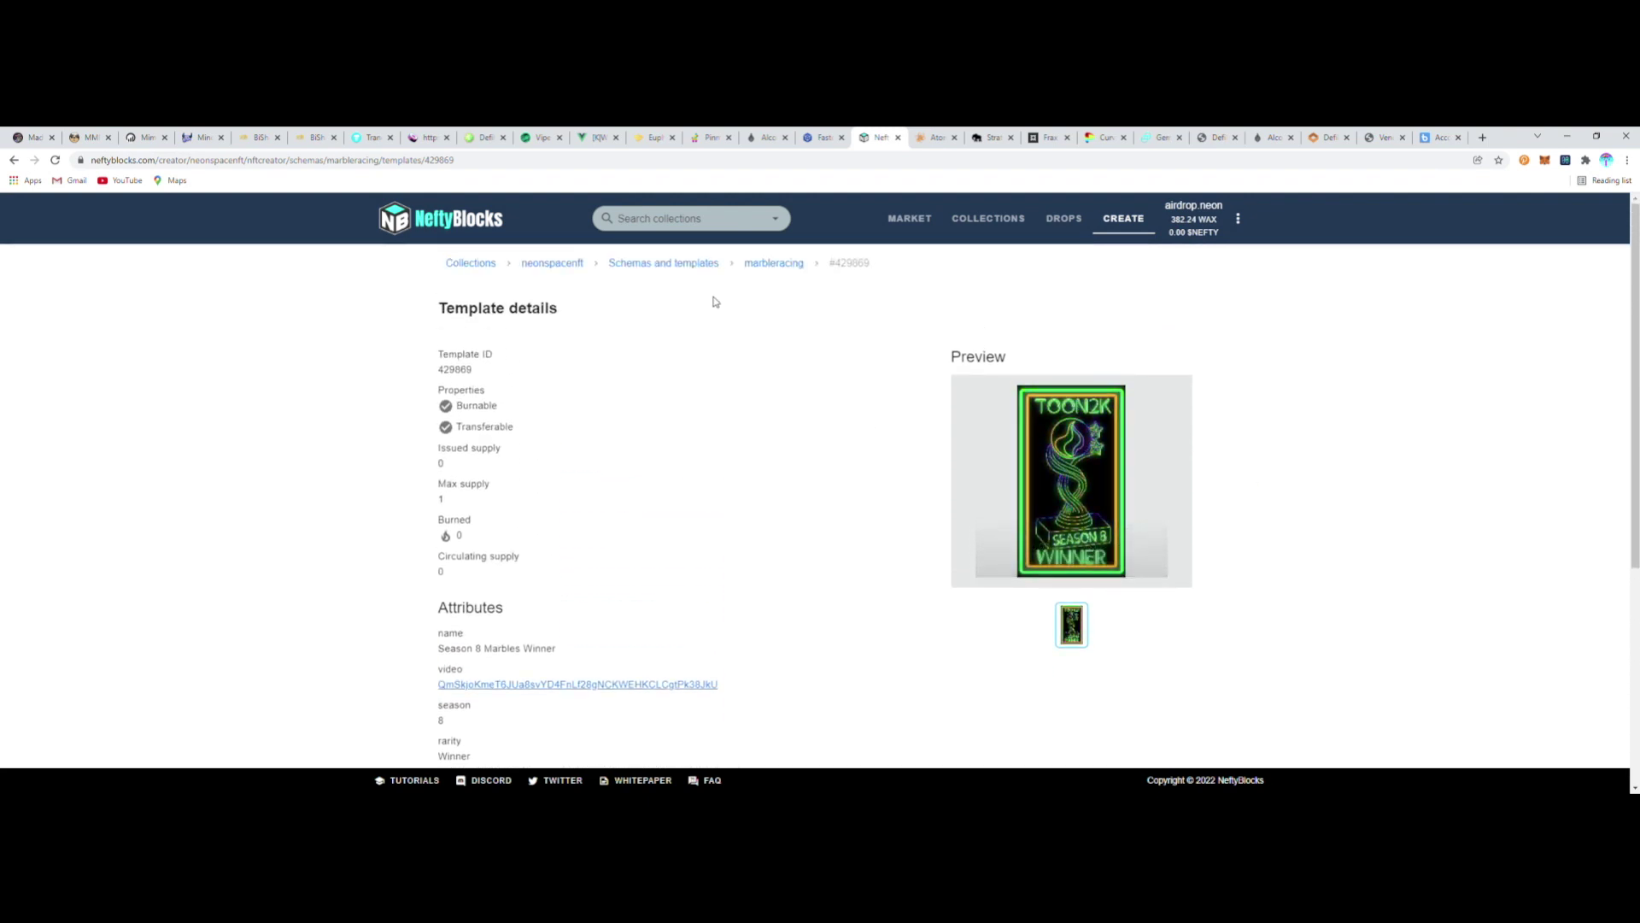
Step: On Mint NFTs, select schema marbleracing and template #429869 Season 8 Marbles Winner
{"action": "left_click", "coordinate": [554, 265]}
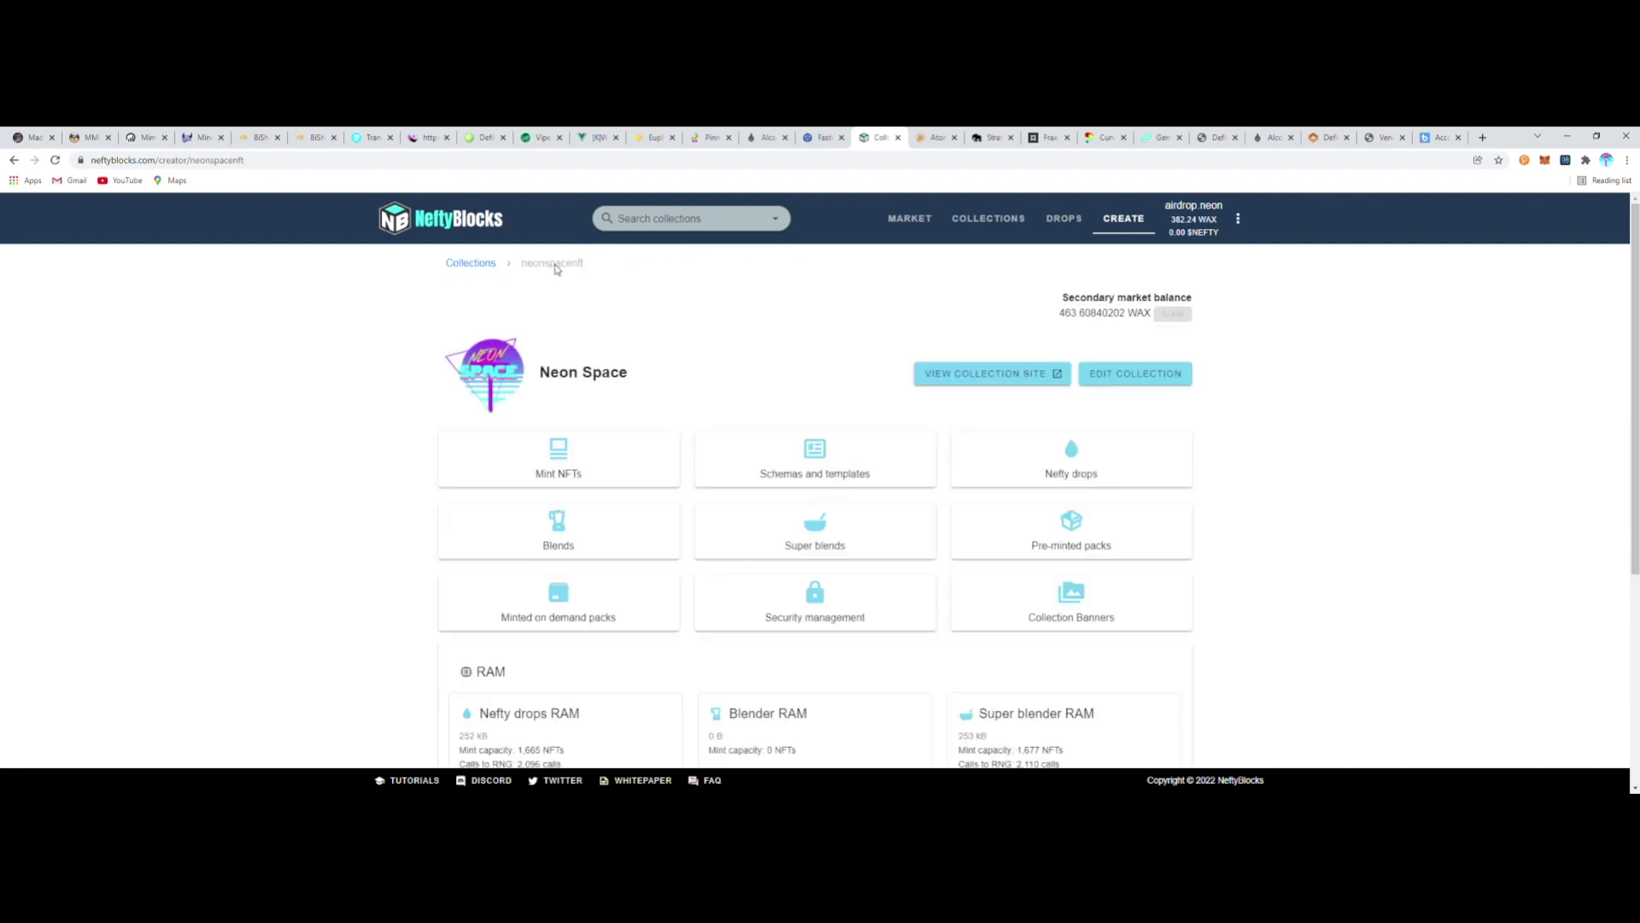
{"action": "left_click", "coordinate": [605, 474]}
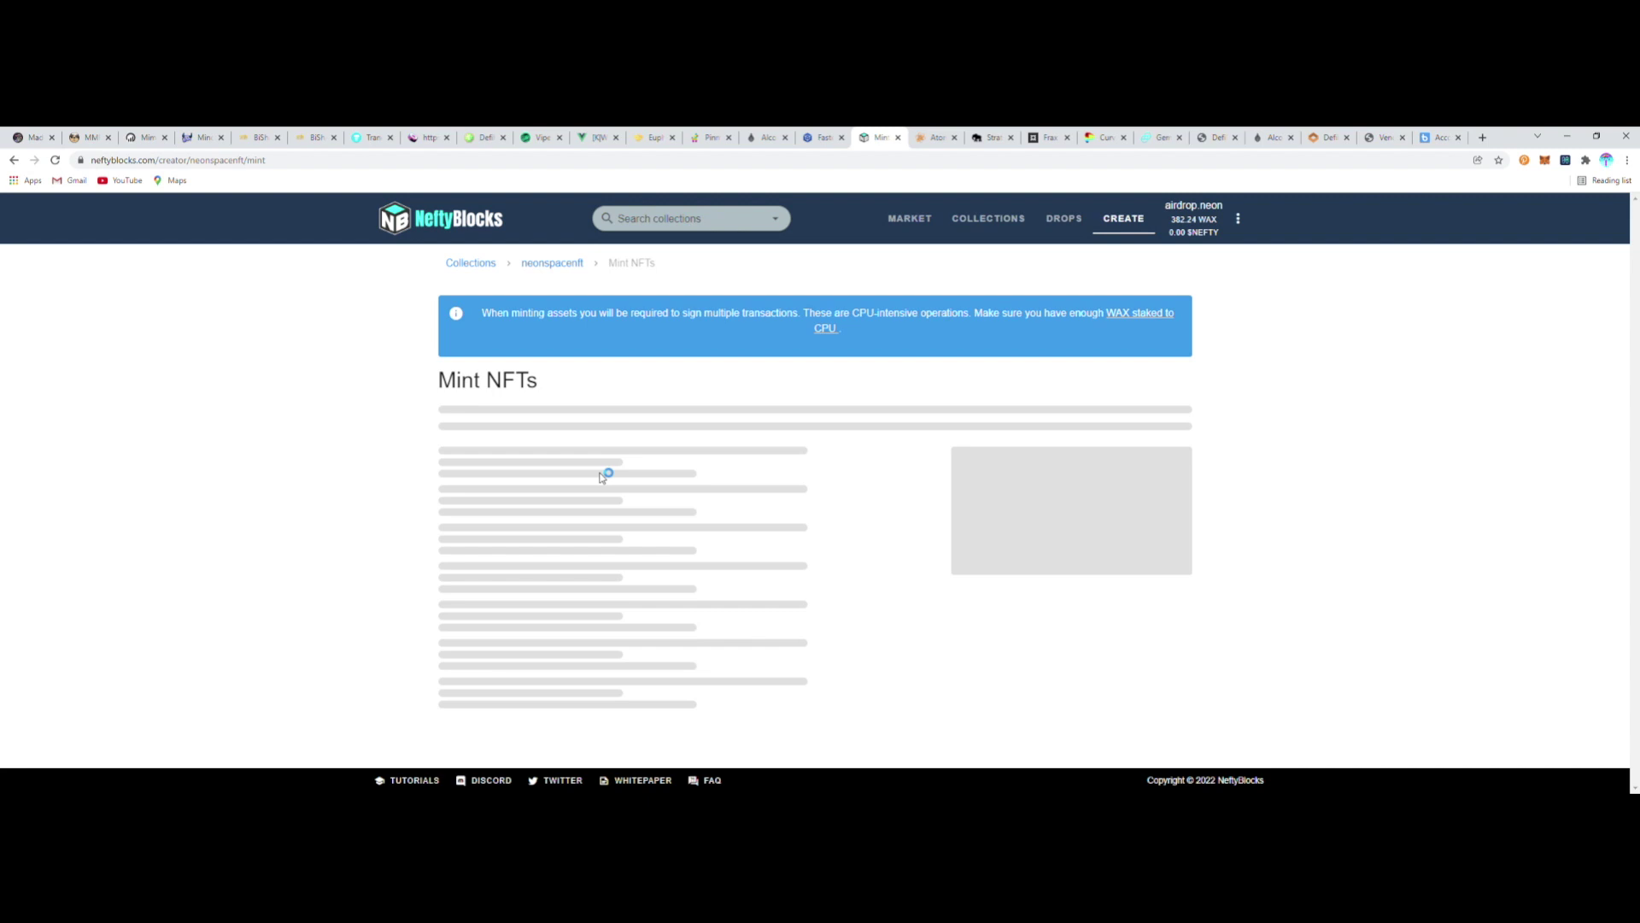
{"action": "left_click", "coordinate": [655, 425]}
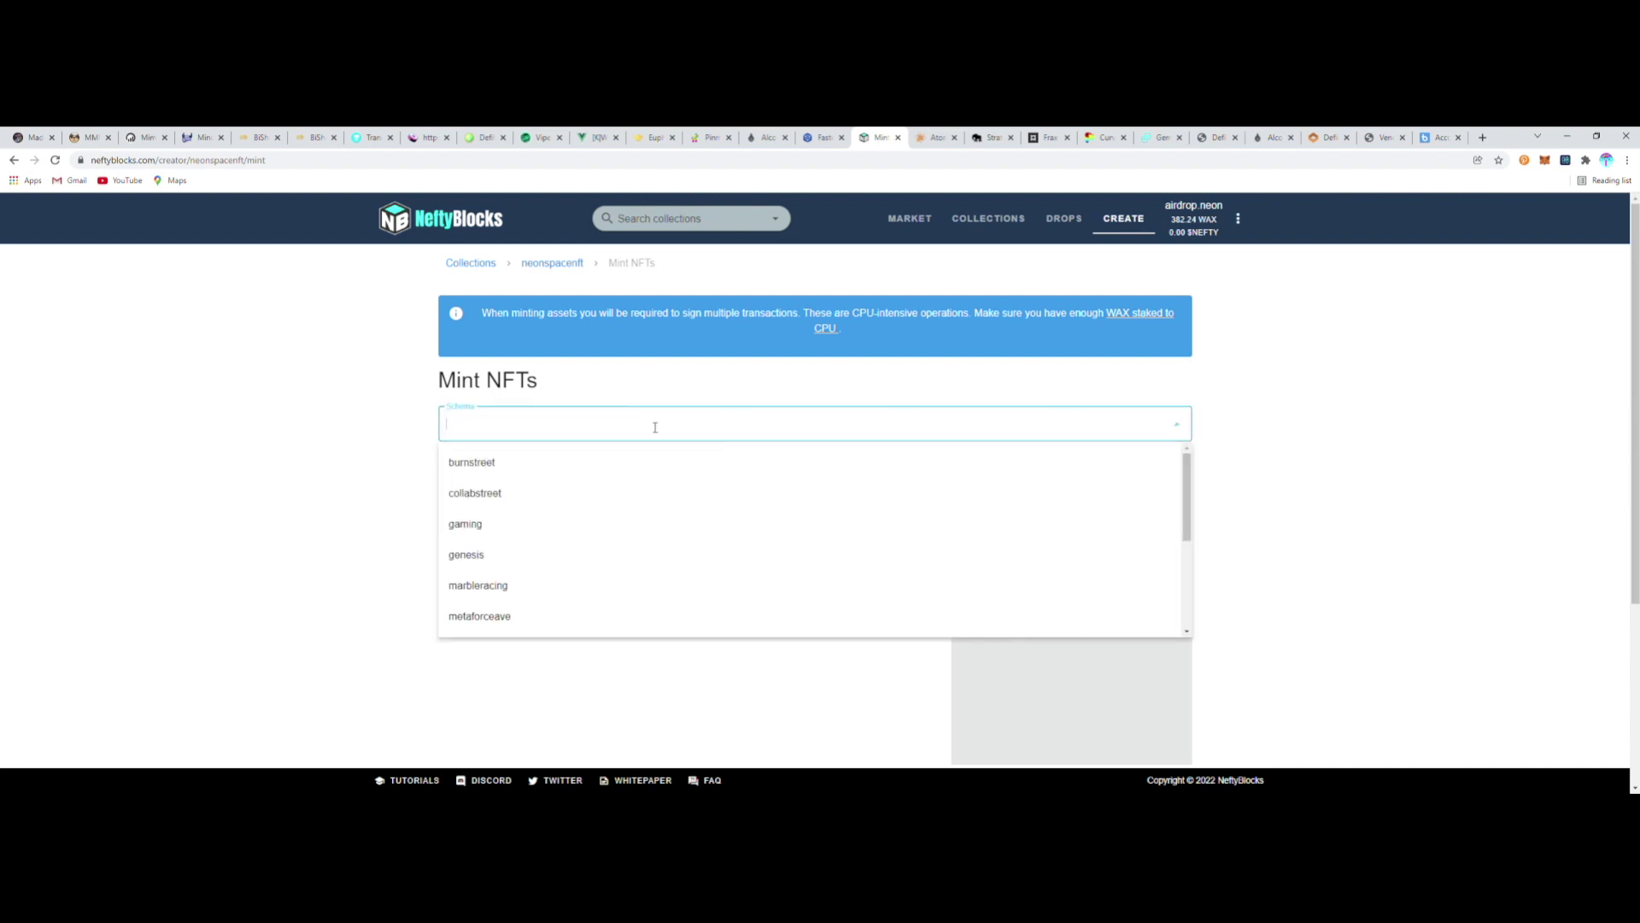
{"action": "scroll", "coordinate": [476, 520], "scroll_direction": "down", "scroll_amount": 3}
{"action": "left_click", "coordinate": [485, 477]}
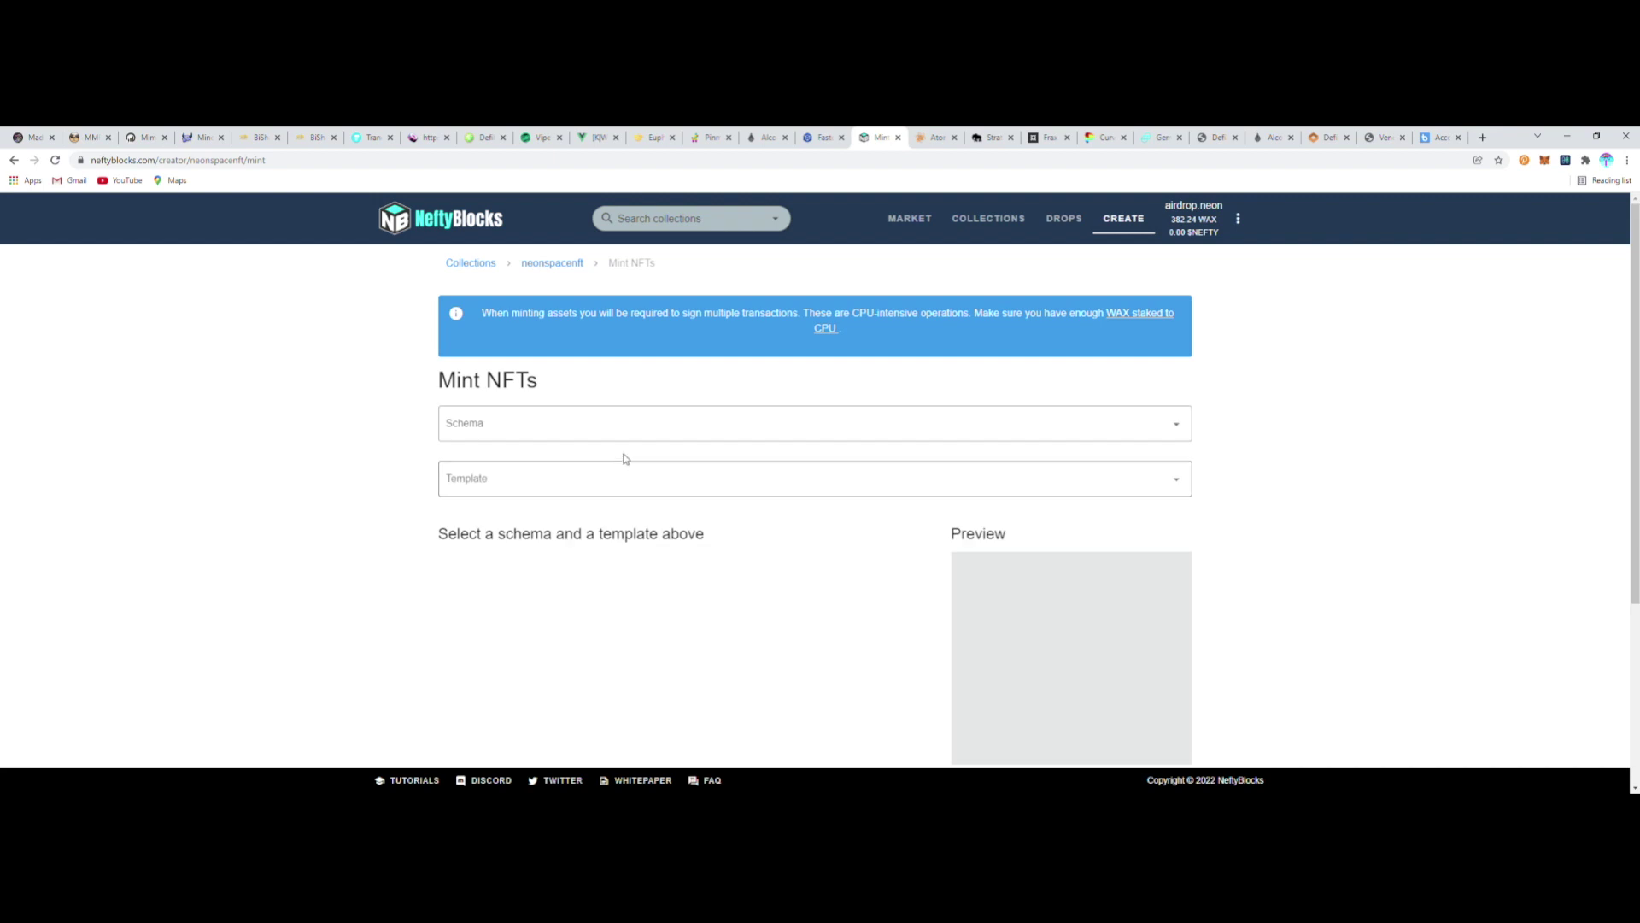
{"action": "left_click", "coordinate": [628, 422]}
{"action": "scroll", "coordinate": [555, 557], "scroll_direction": "down", "scroll_amount": 1}
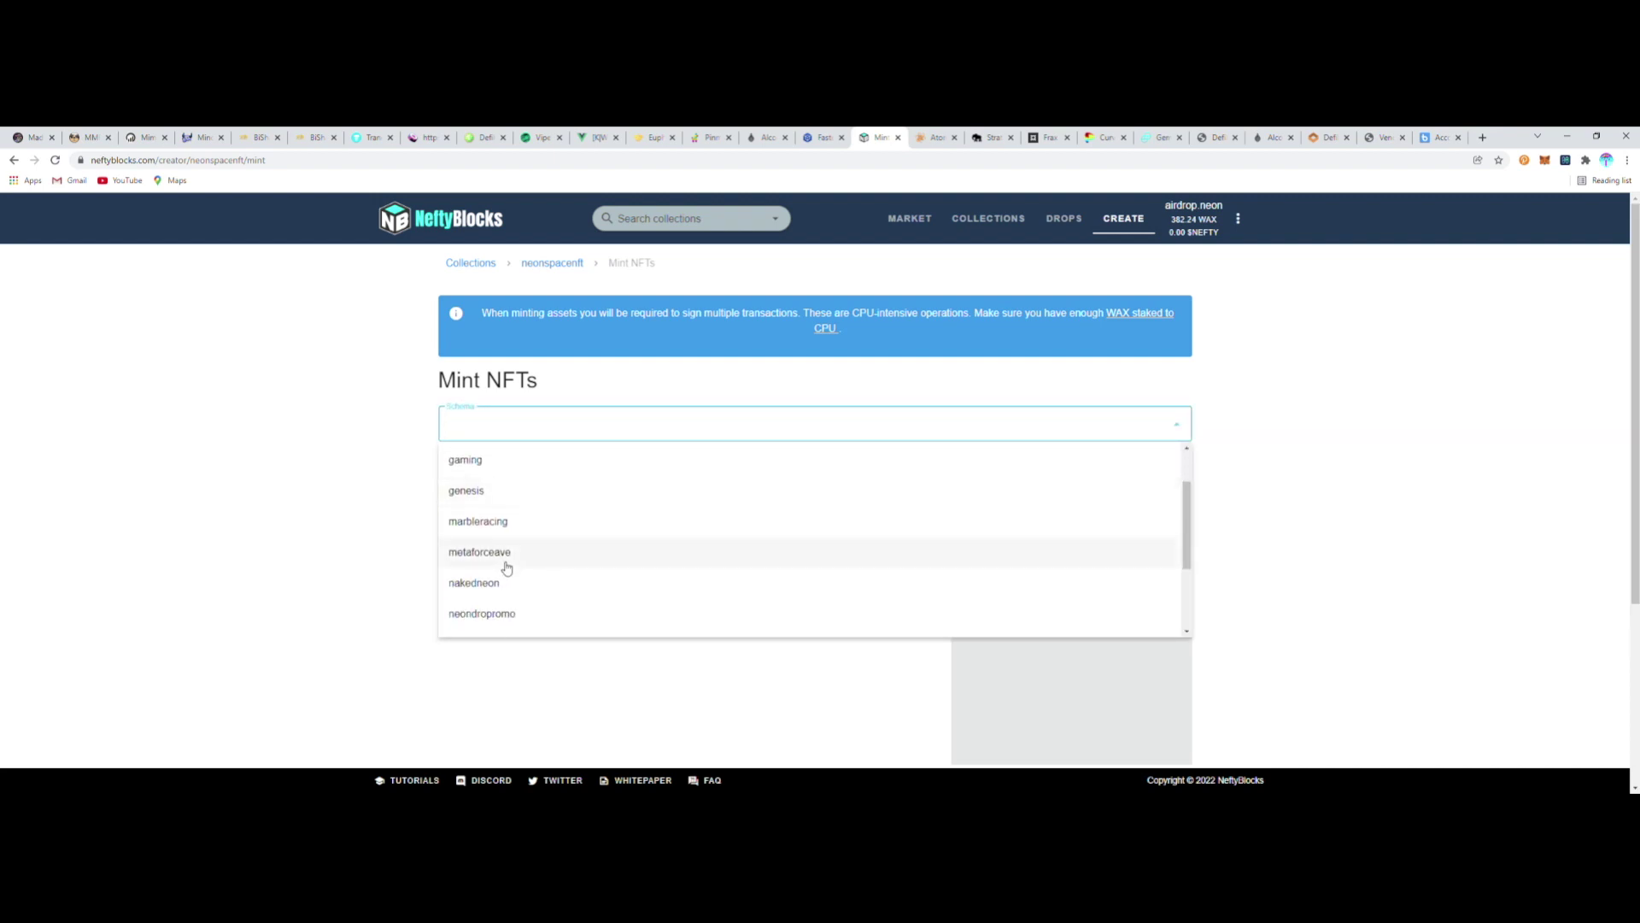
{"action": "left_click", "coordinate": [520, 522]}
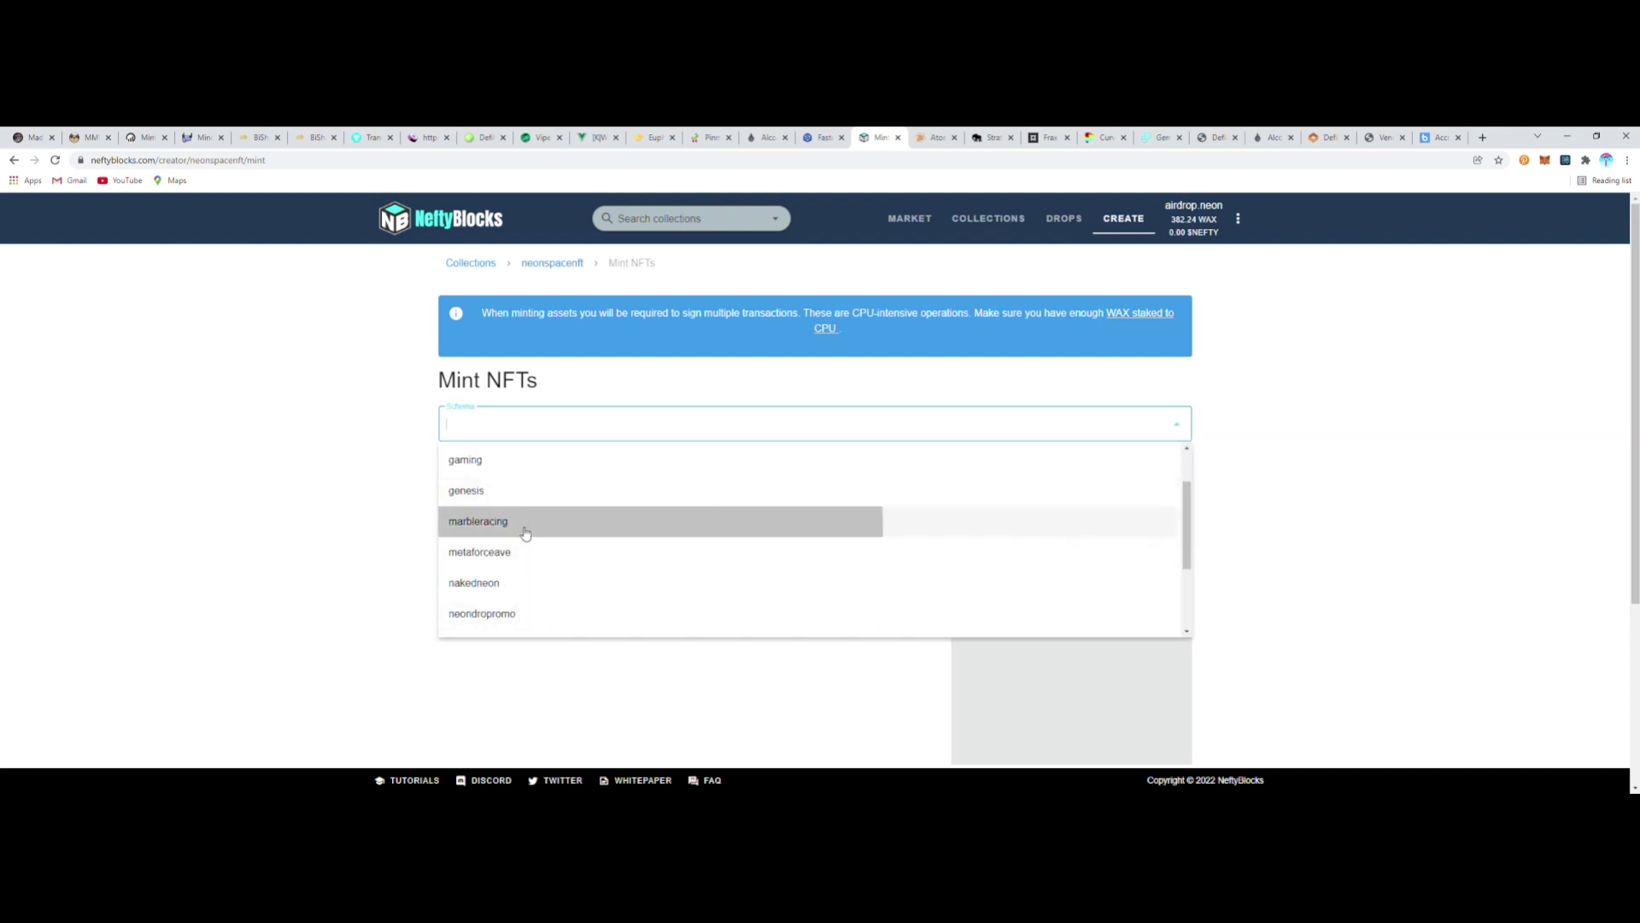
{"action": "left_click", "coordinate": [541, 491]}
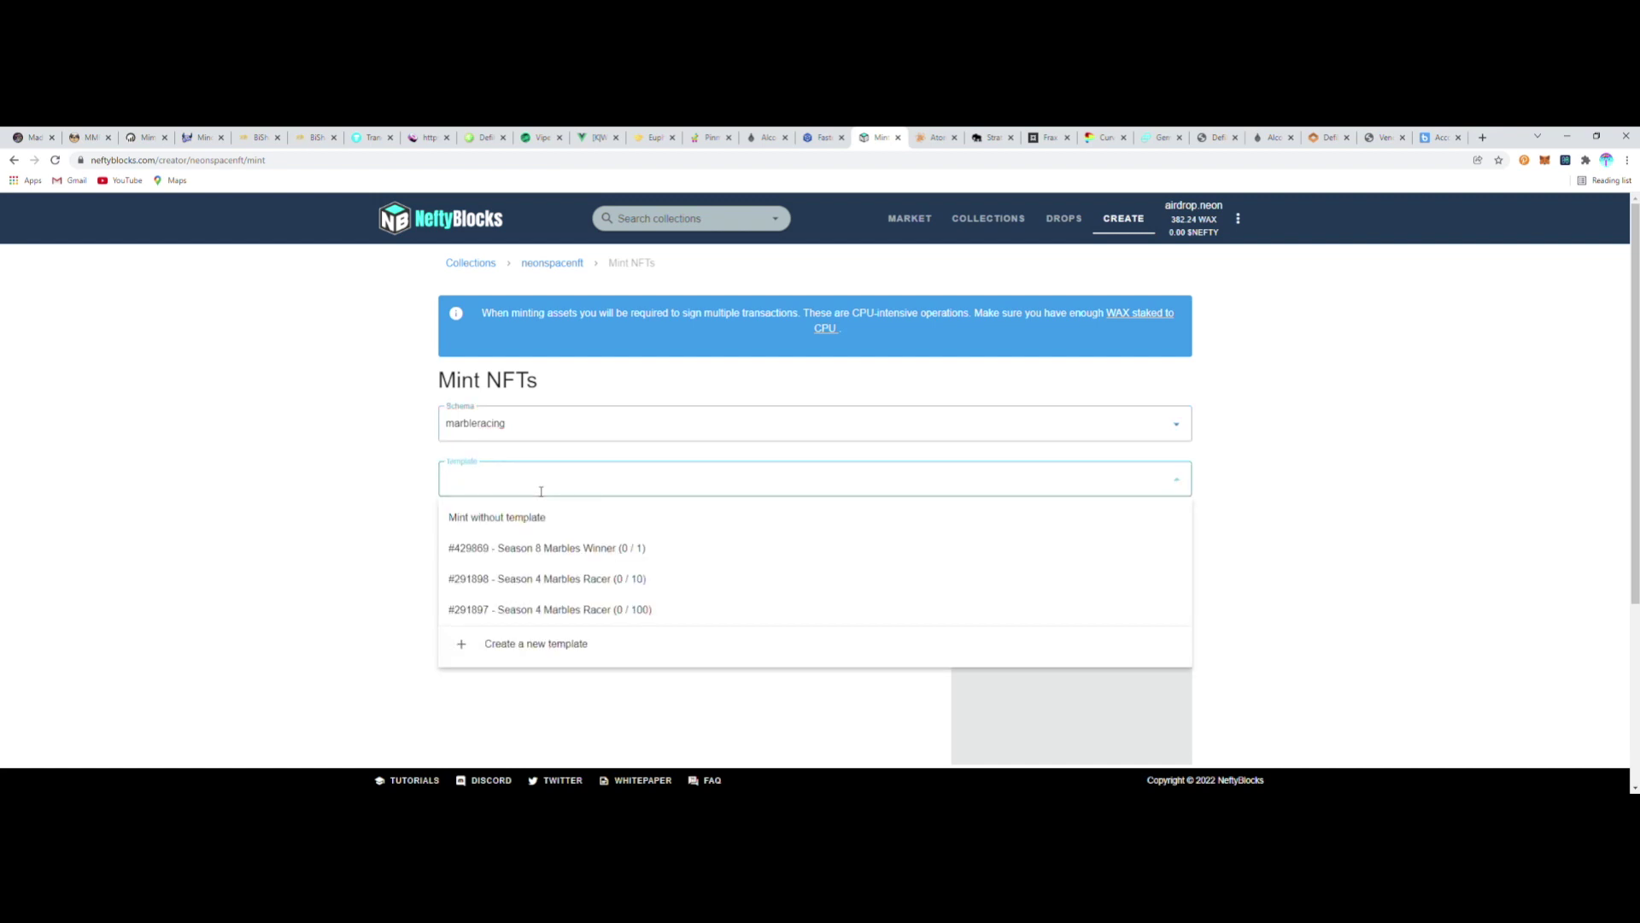
{"action": "scroll", "coordinate": [588, 547], "scroll_direction": "down", "scroll_amount": 2}
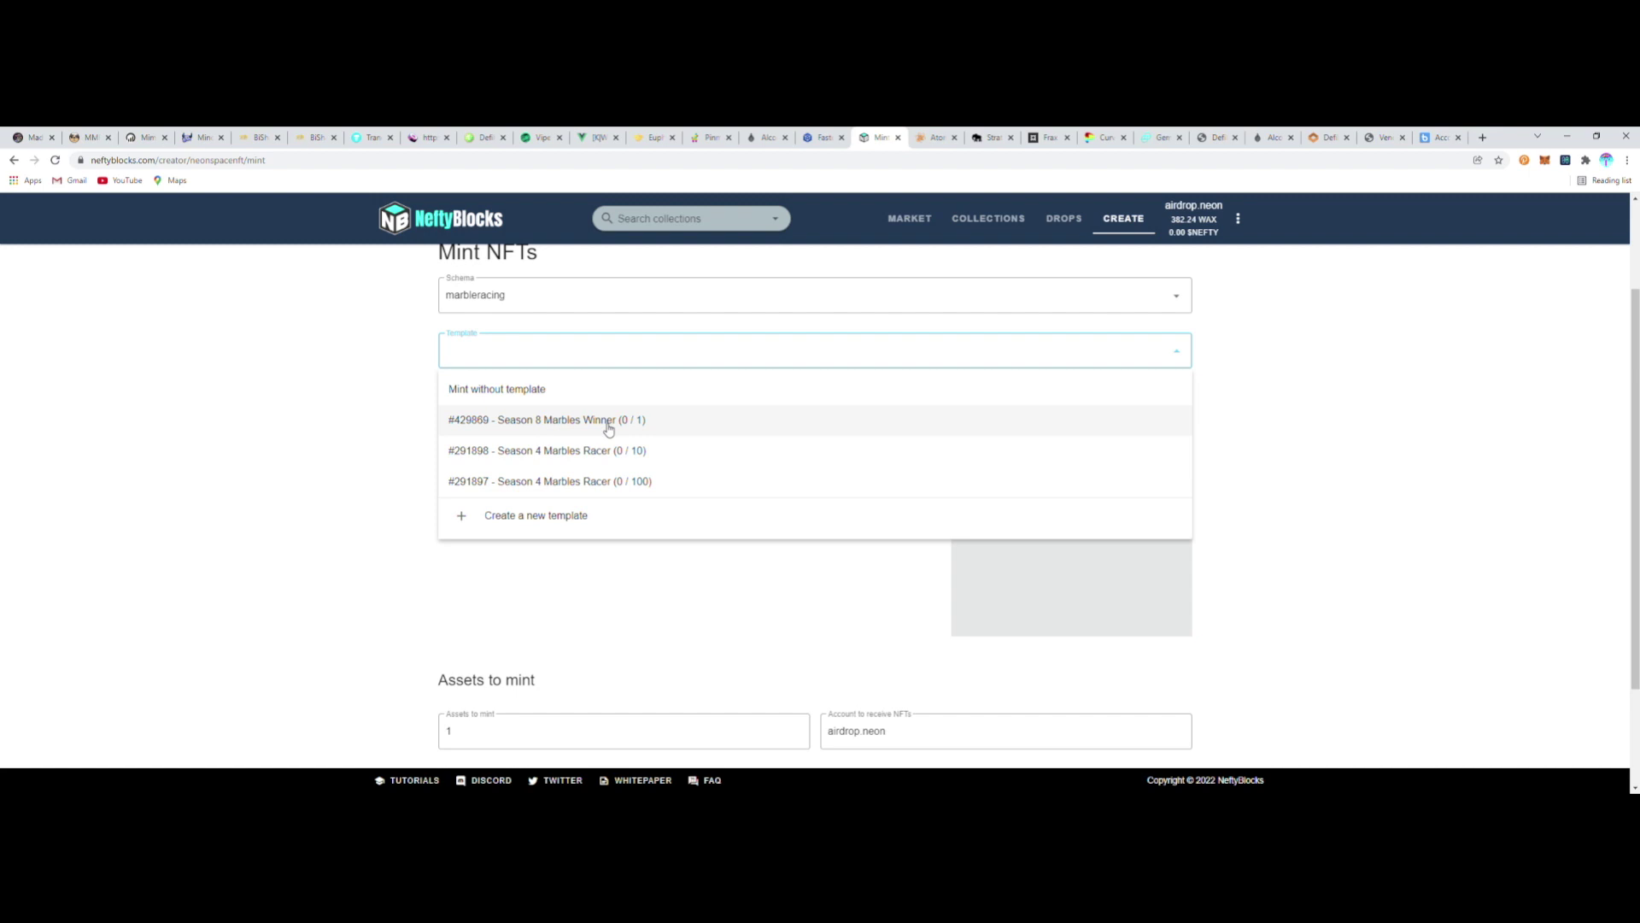
{"action": "left_click", "coordinate": [608, 427]}
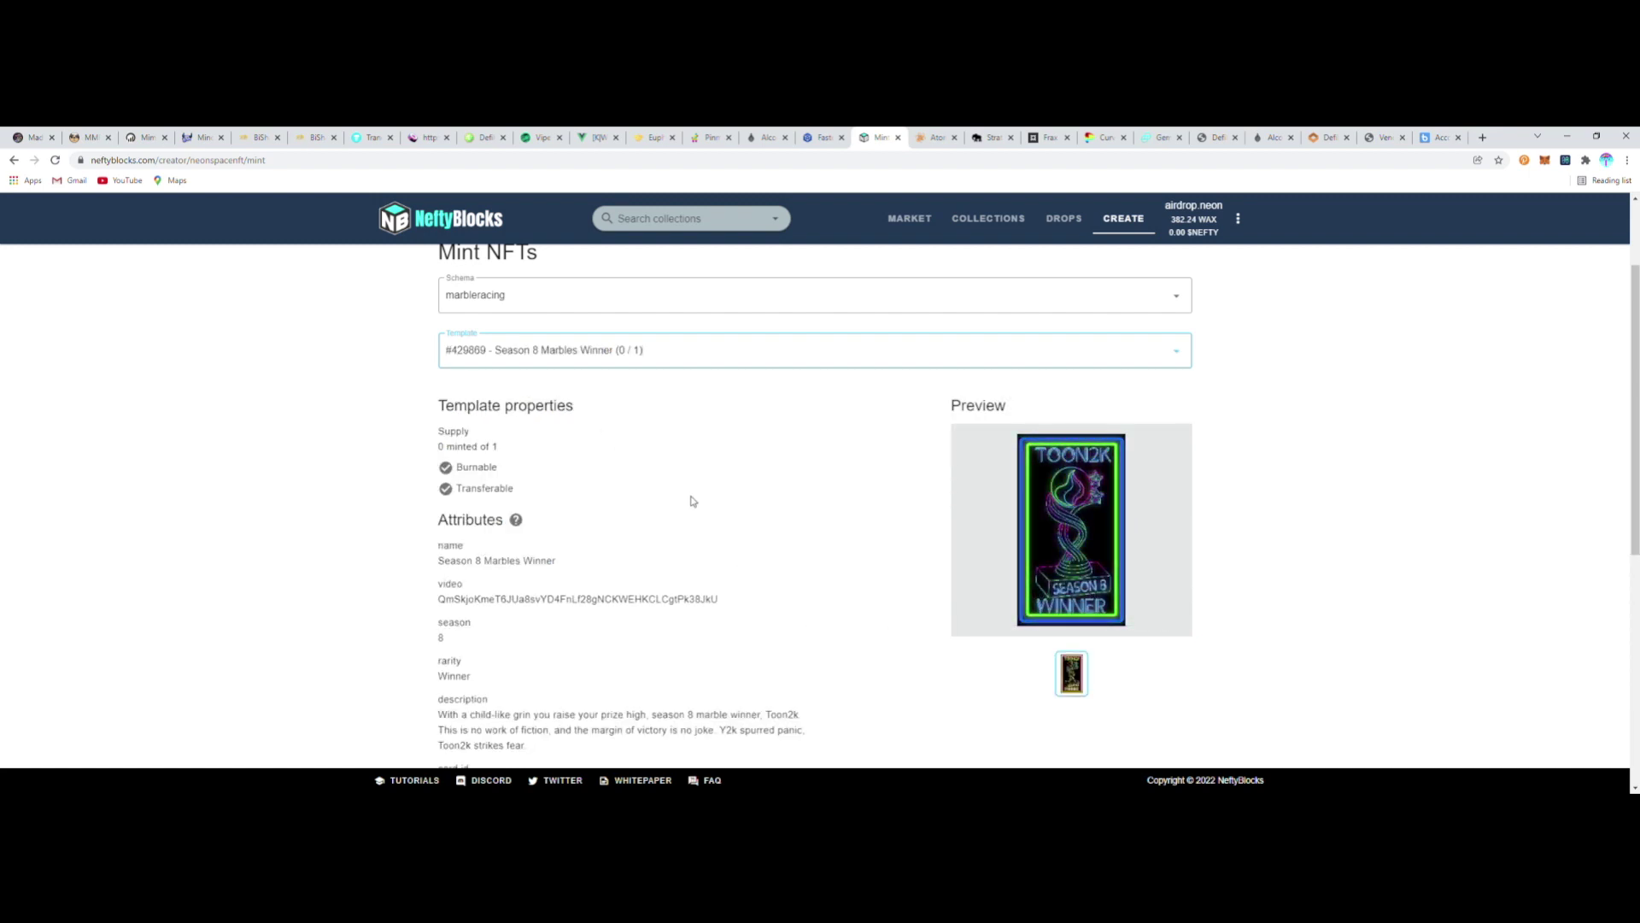
Step: Mint one NFT of the Season 8 Marbles Winner template
{"action": "scroll", "coordinate": [693, 500], "scroll_direction": "down", "scroll_amount": 5}
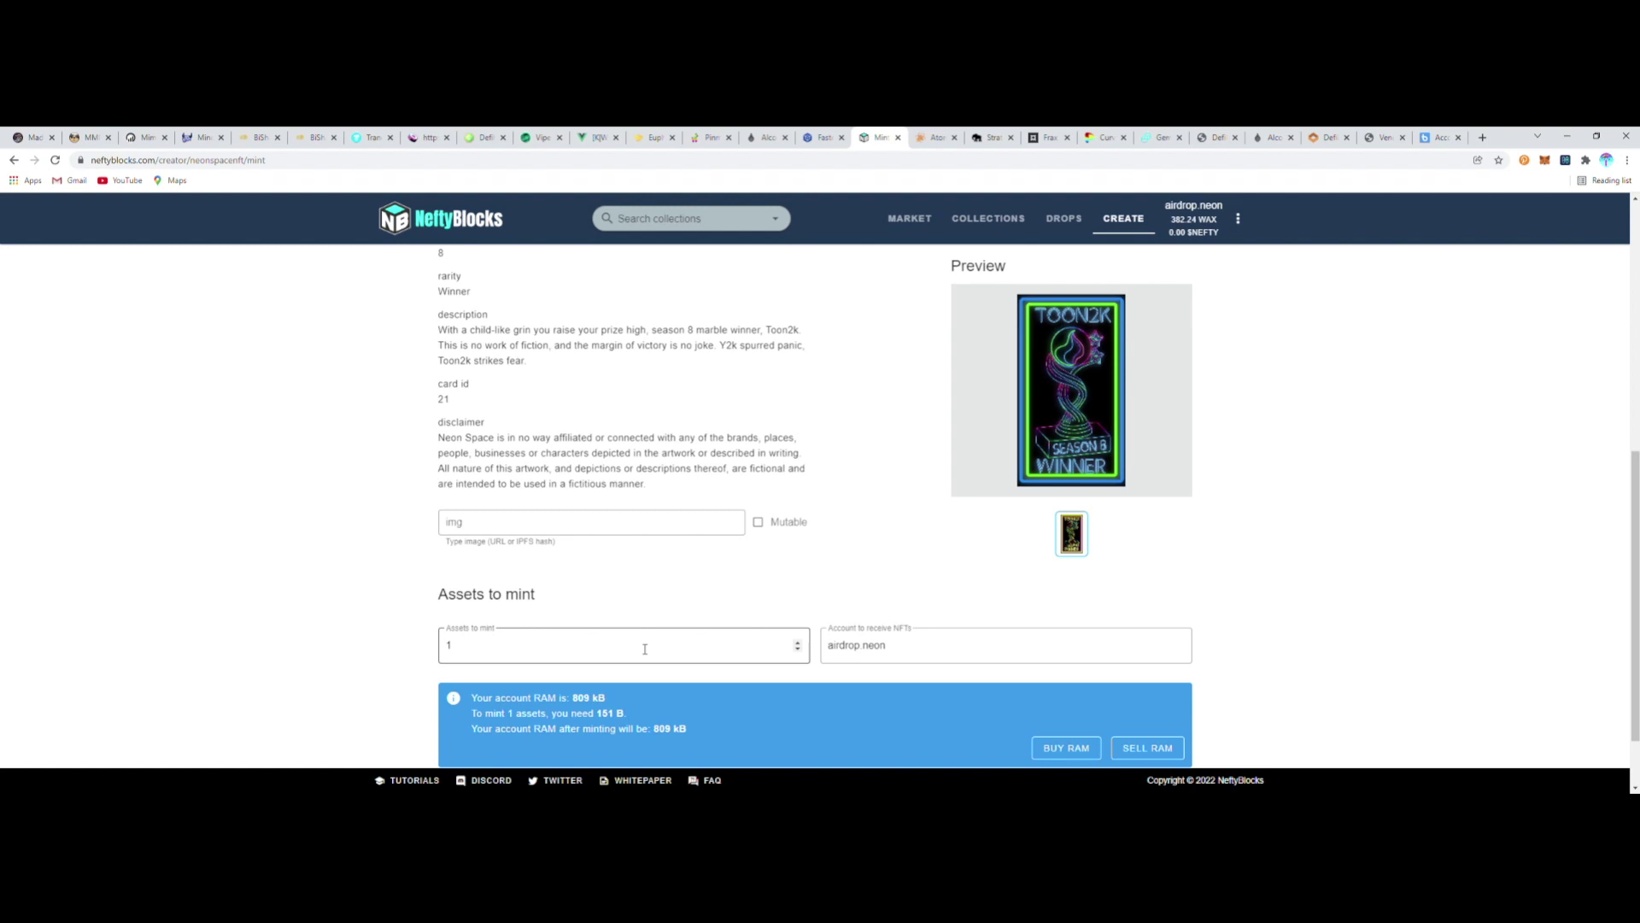
{"action": "scroll", "coordinate": [735, 629], "scroll_direction": "down", "scroll_amount": 1}
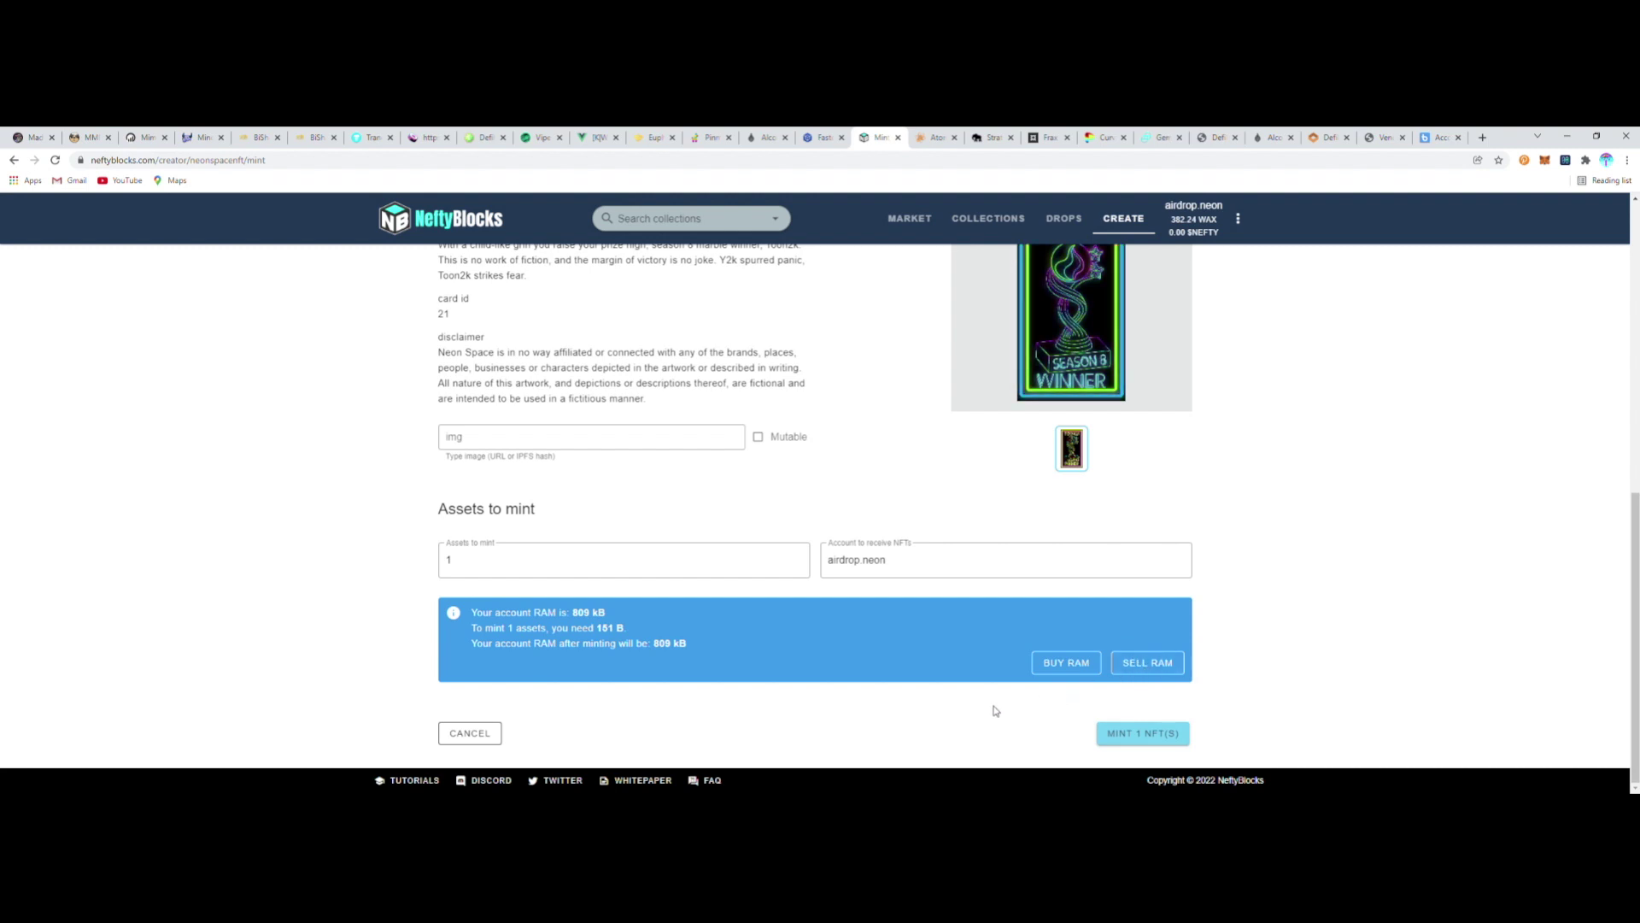
{"action": "left_click", "coordinate": [1147, 734]}
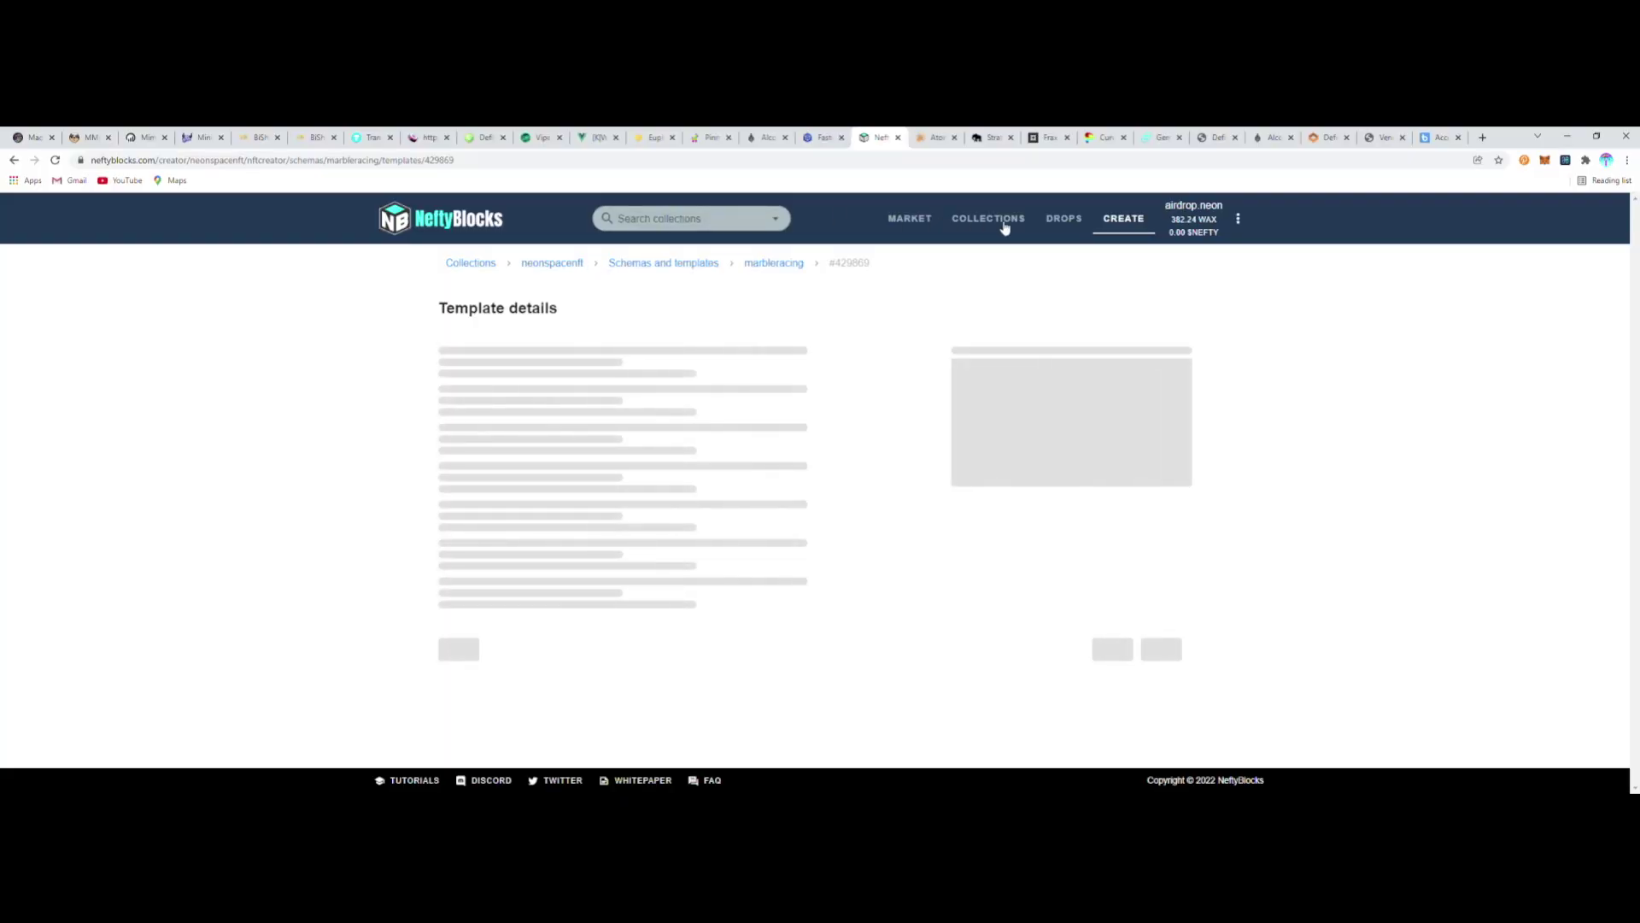
Step: From the account menu's My gallery, open the neonspacenft collection and find the new Season 8 Marbles Winner NFT
{"action": "left_click", "coordinate": [1238, 219]}
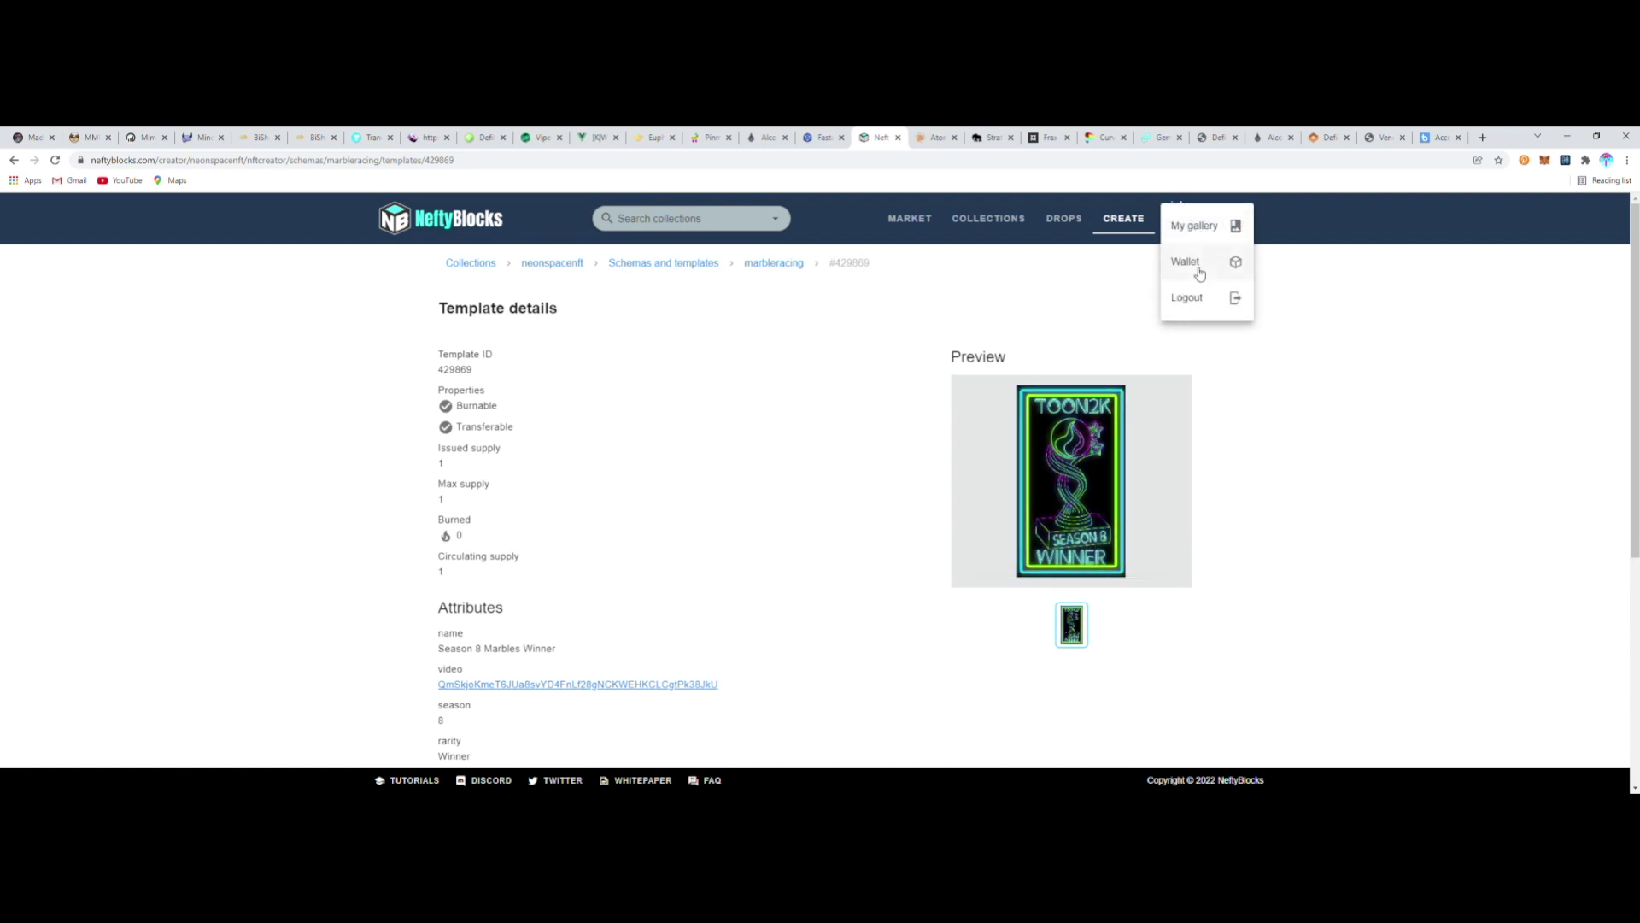
{"action": "left_click", "coordinate": [1196, 228]}
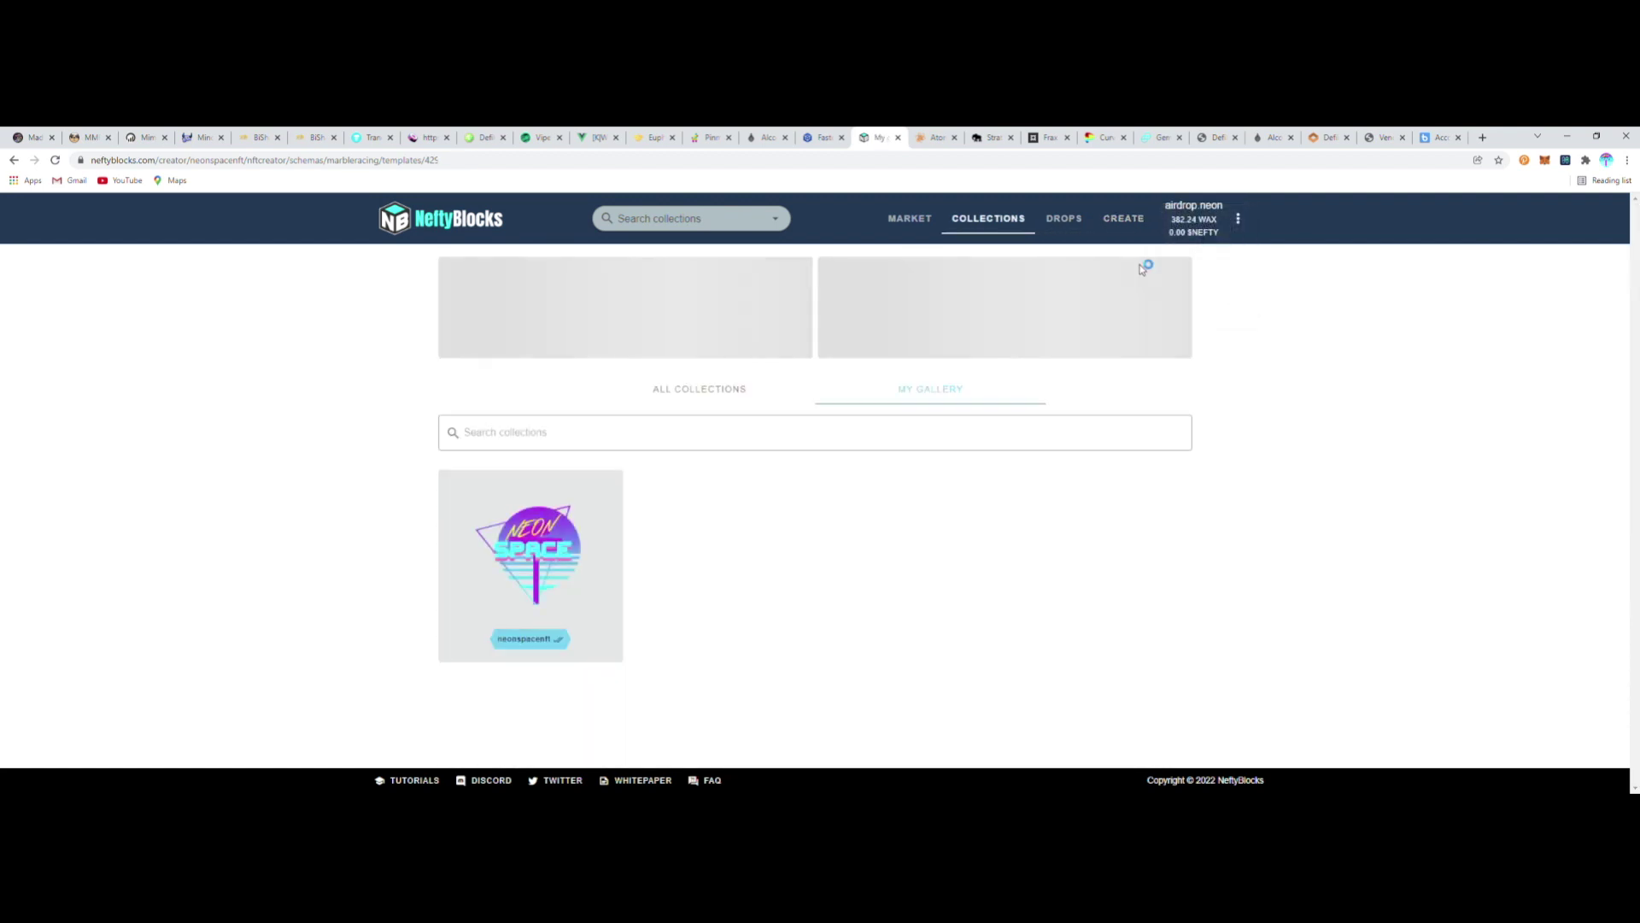
{"action": "left_click", "coordinate": [544, 586]}
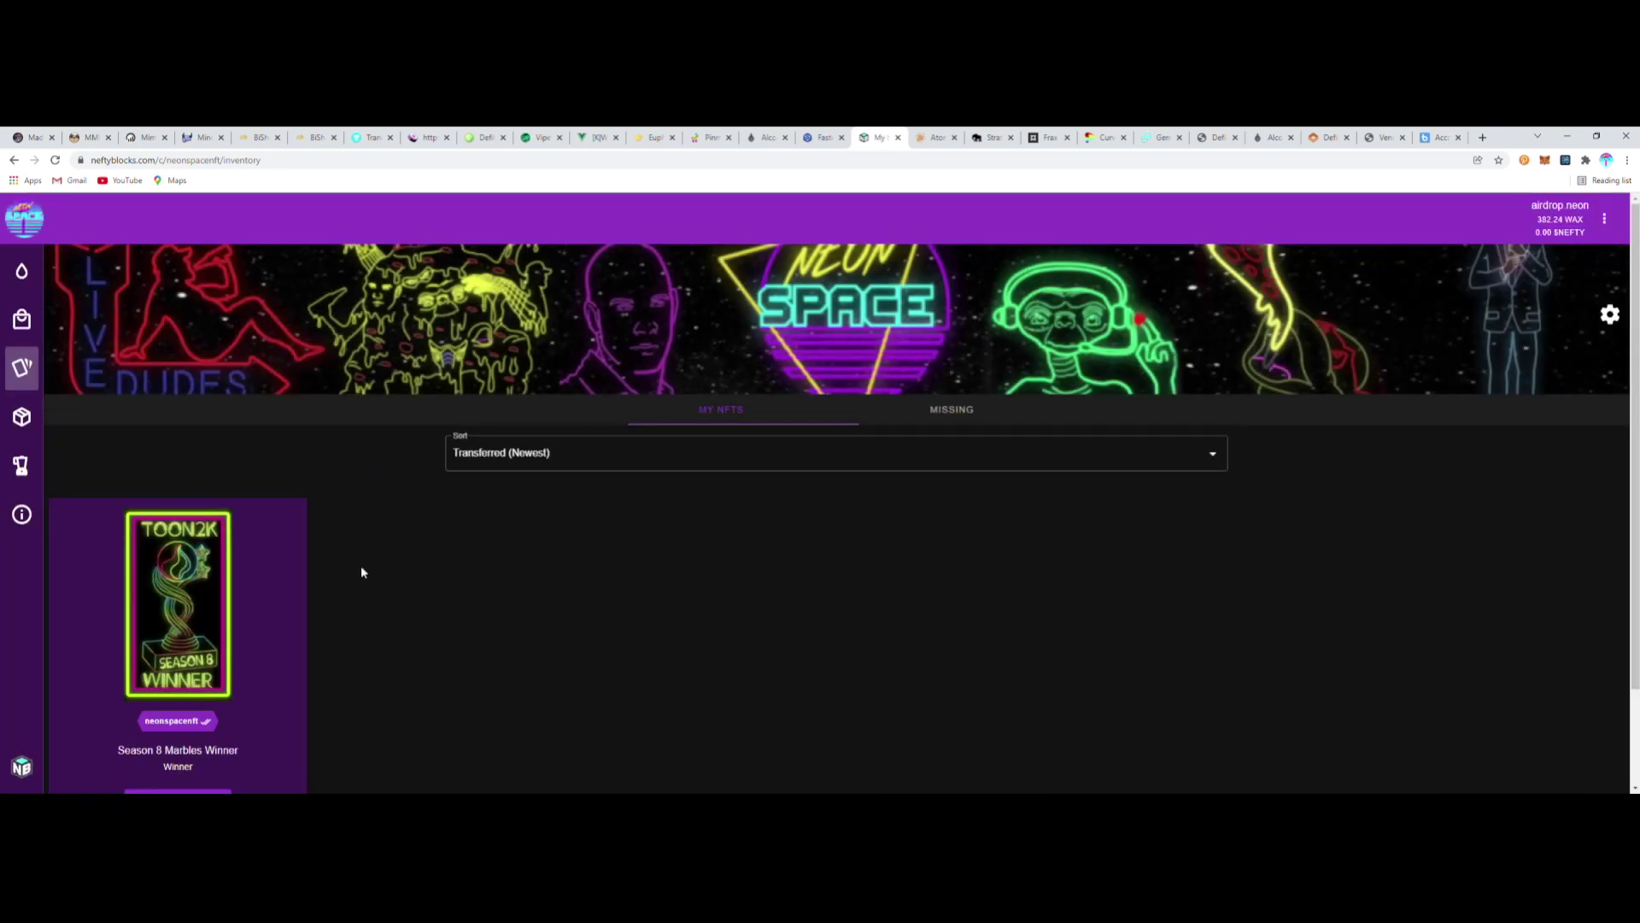
{"action": "mouse_move", "coordinate": [41, 372]}
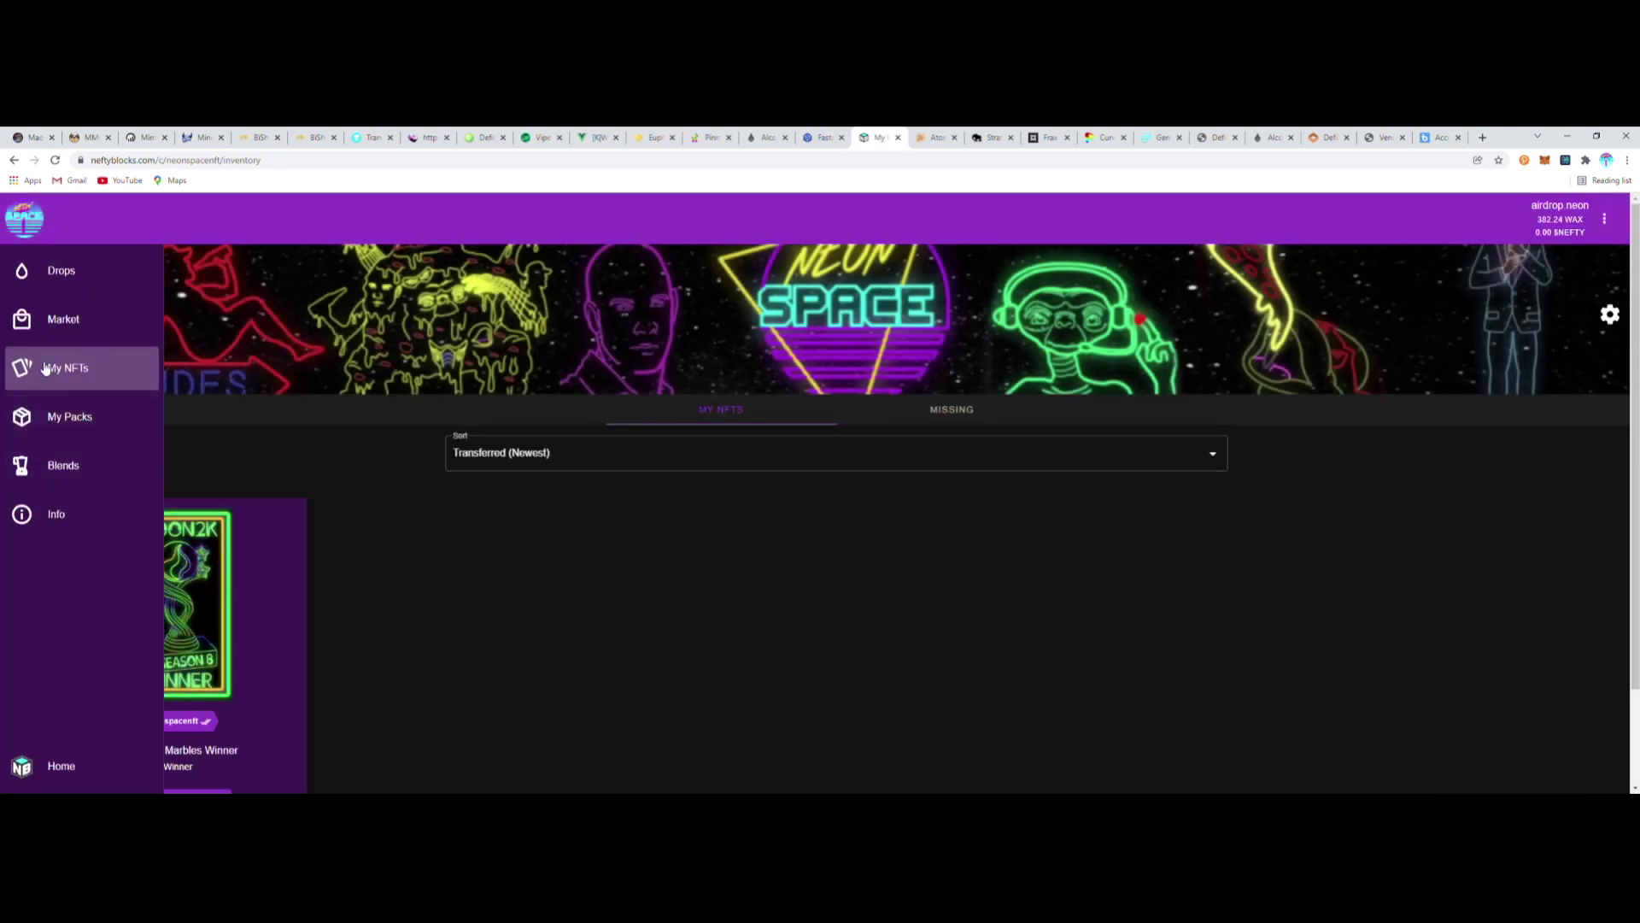
{"action": "scroll", "coordinate": [408, 668], "scroll_direction": "down", "scroll_amount": 2}
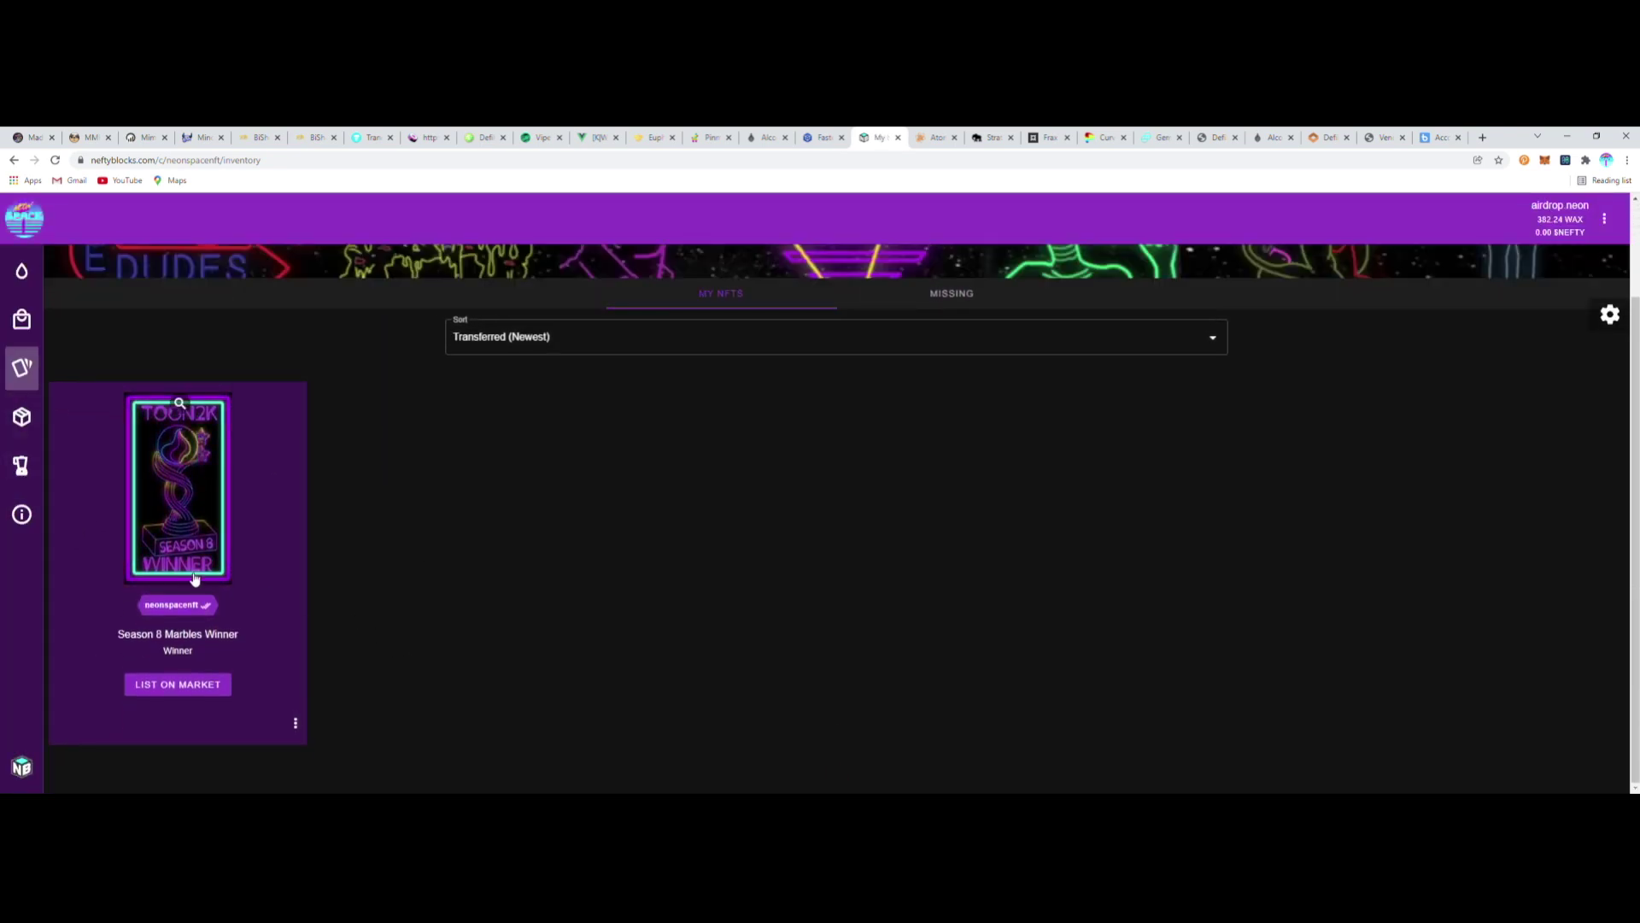